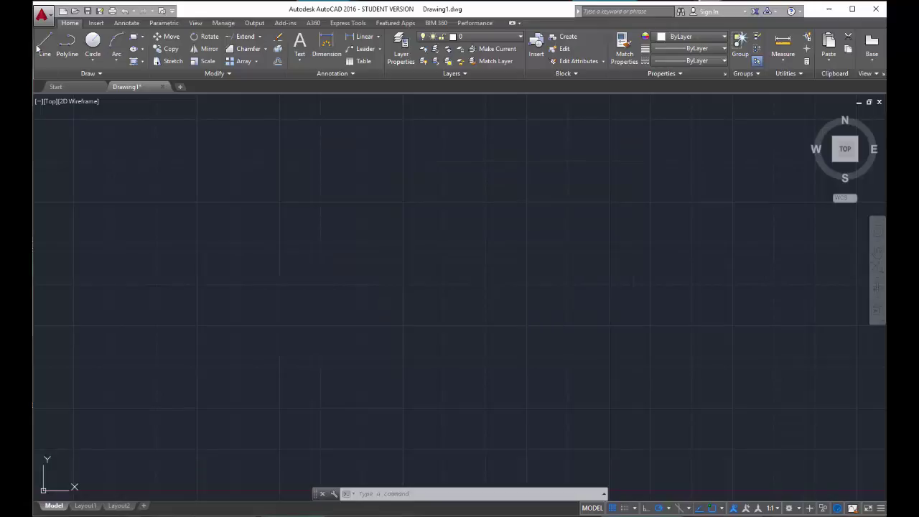
left_click(306, 372)
left_click(643, 227)
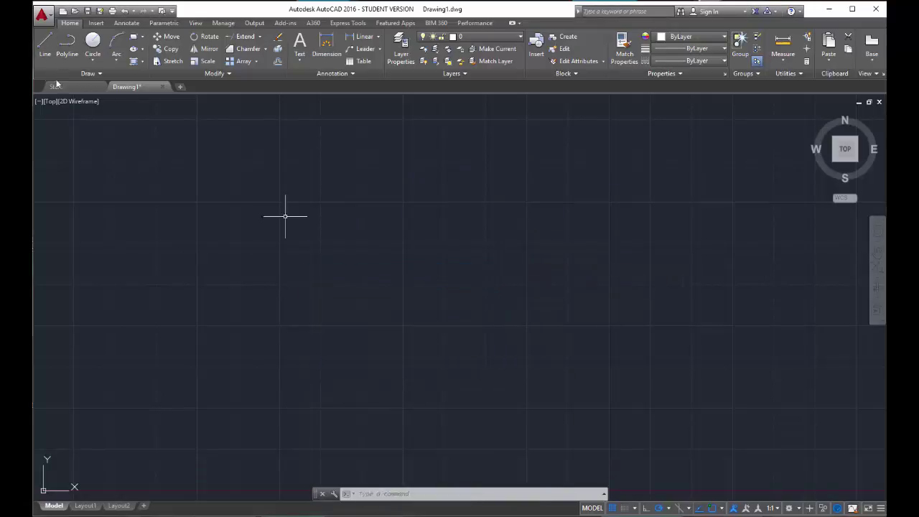
Draw two long diagonal lines that cross each other in an X shape near the middle of the drawing area
left_click(43, 46)
left_click(279, 351)
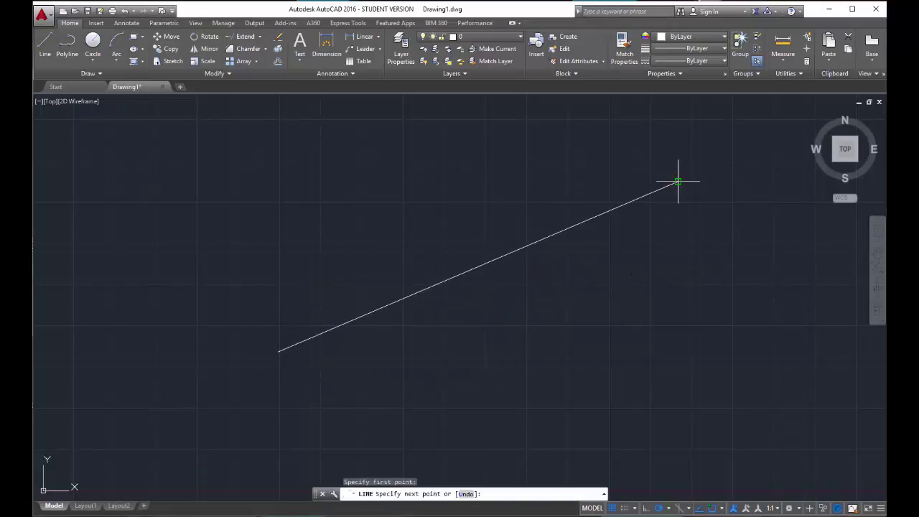
left_click(677, 183)
key("Escape")
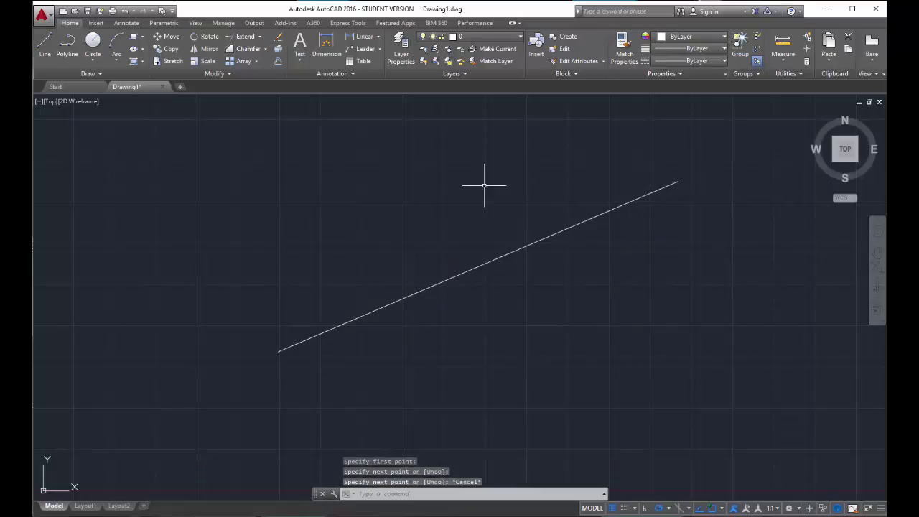
right_click(452, 183)
left_click(474, 188)
left_click(380, 166)
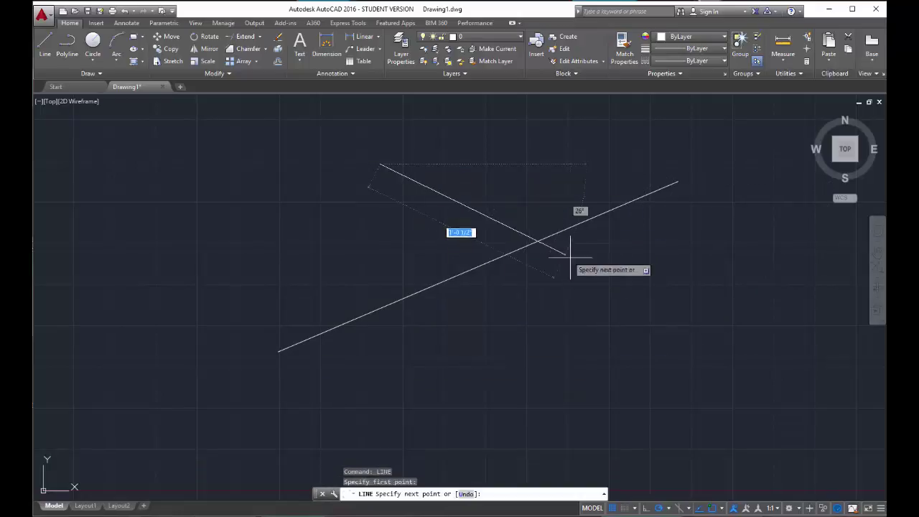
left_click(710, 362)
key("Escape")
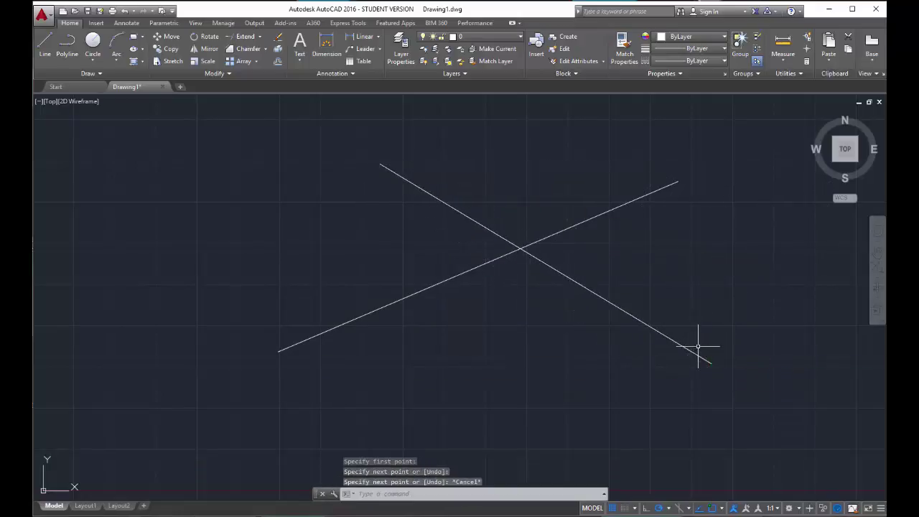
Trim the upper-left part of the falling diagonal line, using the rising diagonal line as the cutting edge
type("tr")
key("Return")
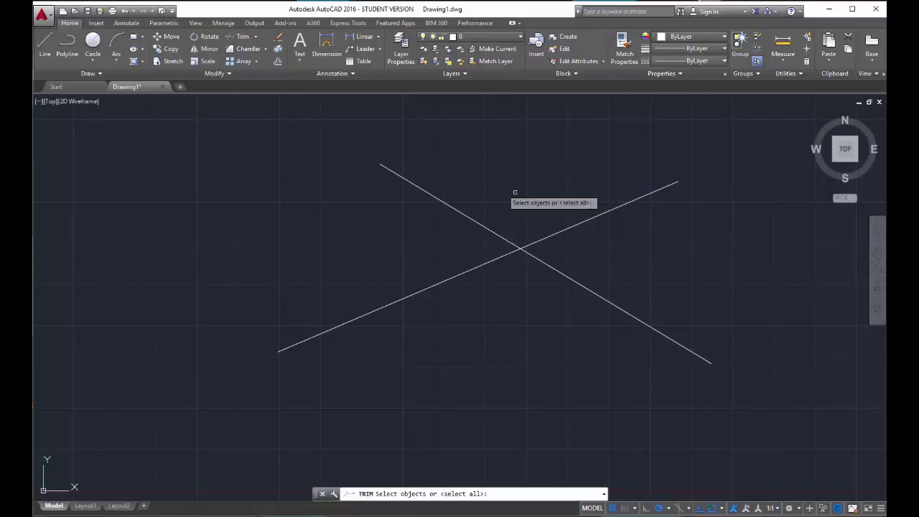
left_click(240, 37)
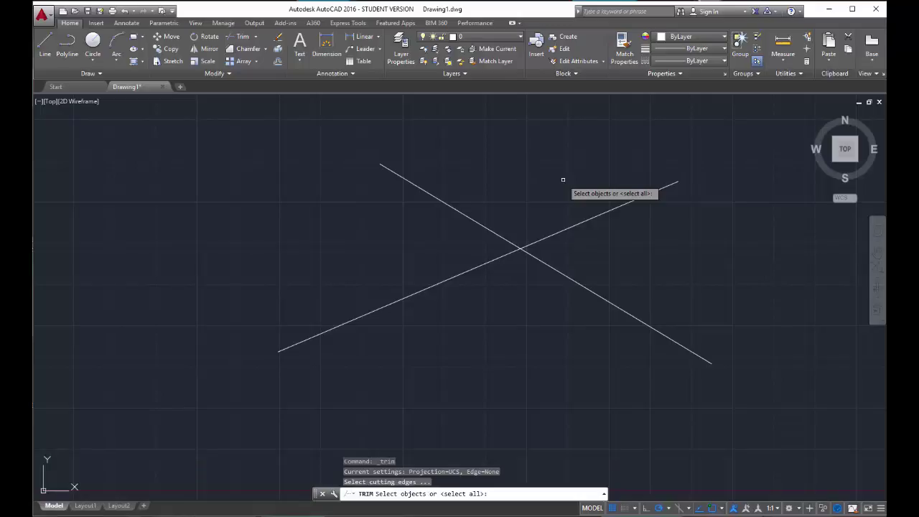
left_click(447, 278)
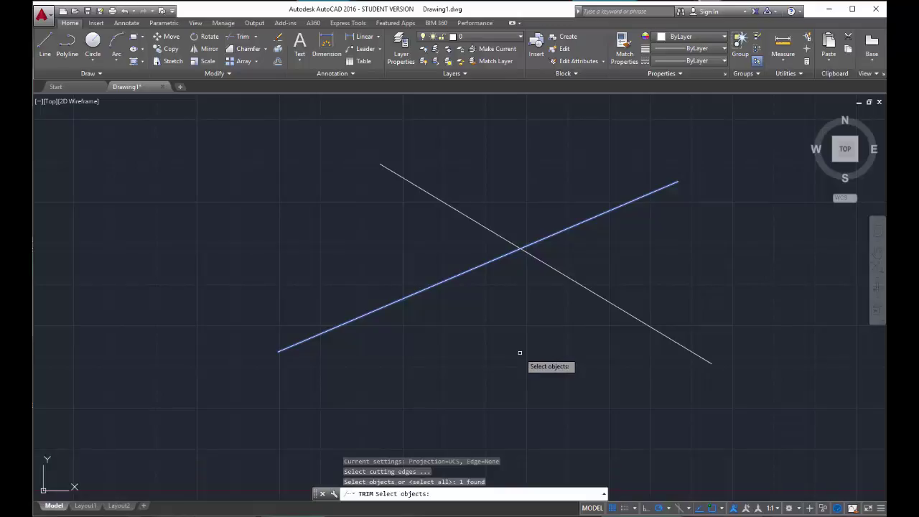
key("Return")
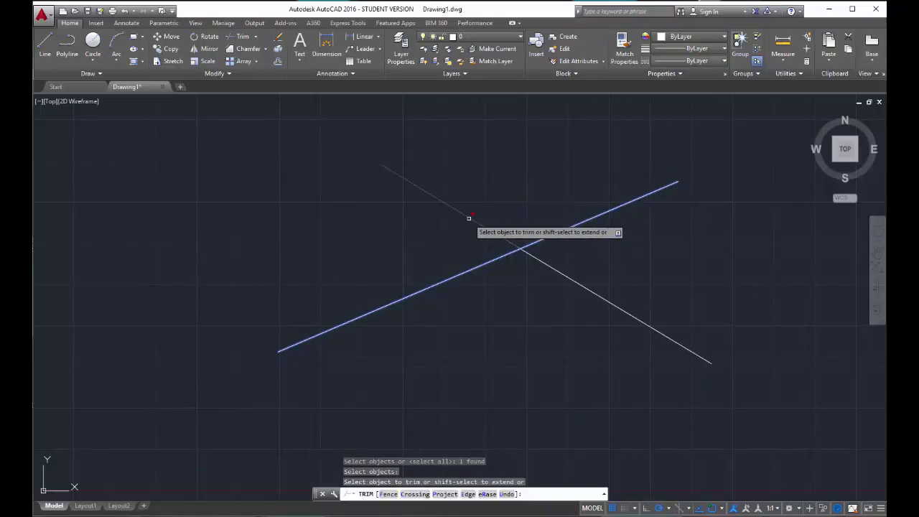
left_click(502, 237)
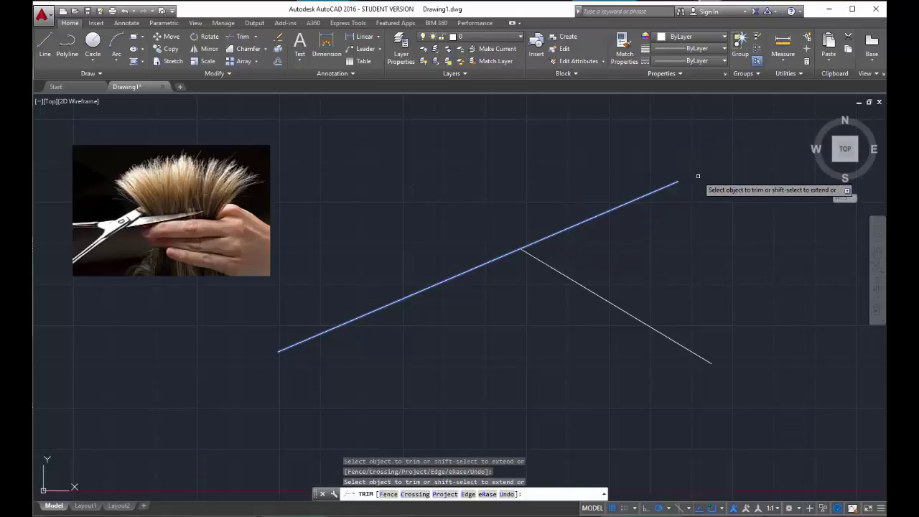
key("Escape")
Erase the rising diagonal line and the trimmed remainder of the other one
left_click(615, 332)
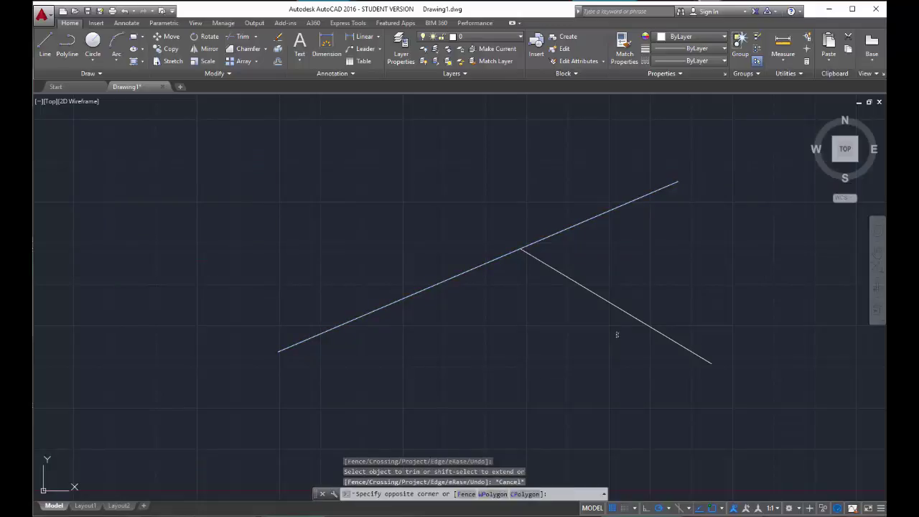
left_click(533, 235)
key("Delete")
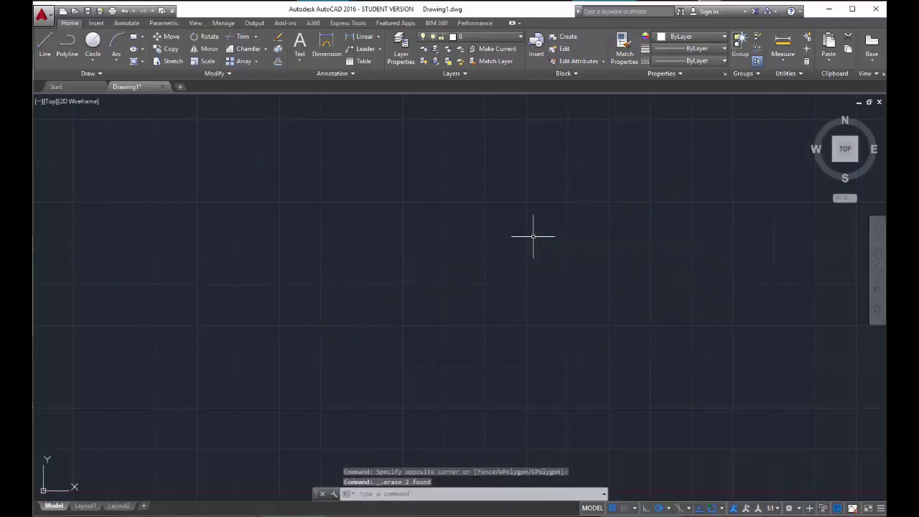
Draw a horizontal line about 2'-11 1/2" long across the middle of the drawing area
key("l")
key("Return")
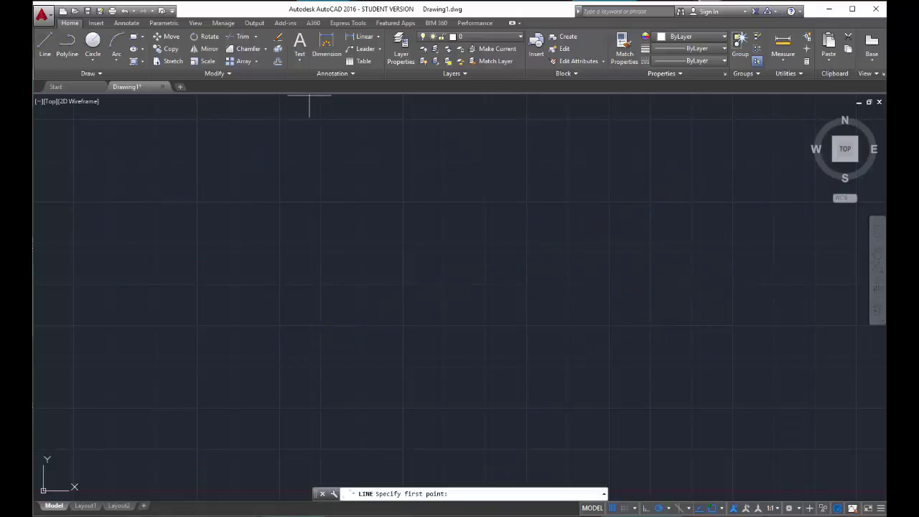
left_click(195, 248)
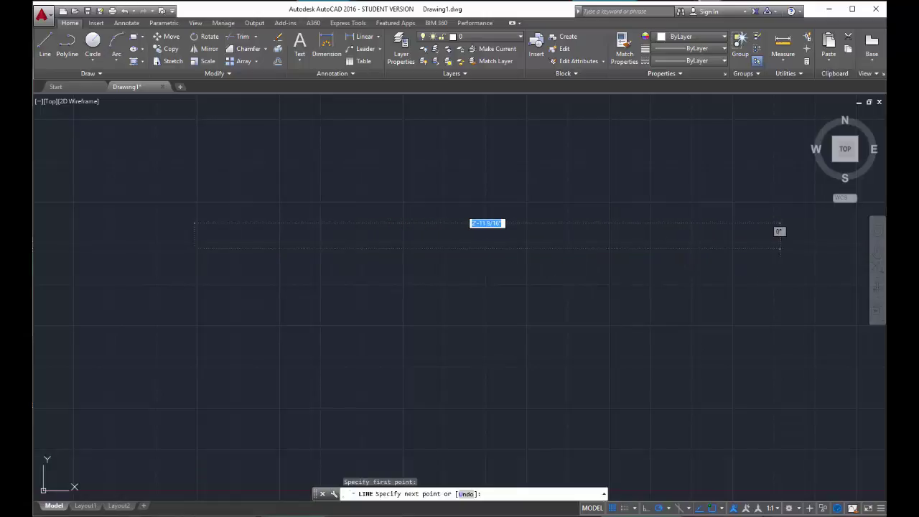
left_click(781, 248)
key("Escape")
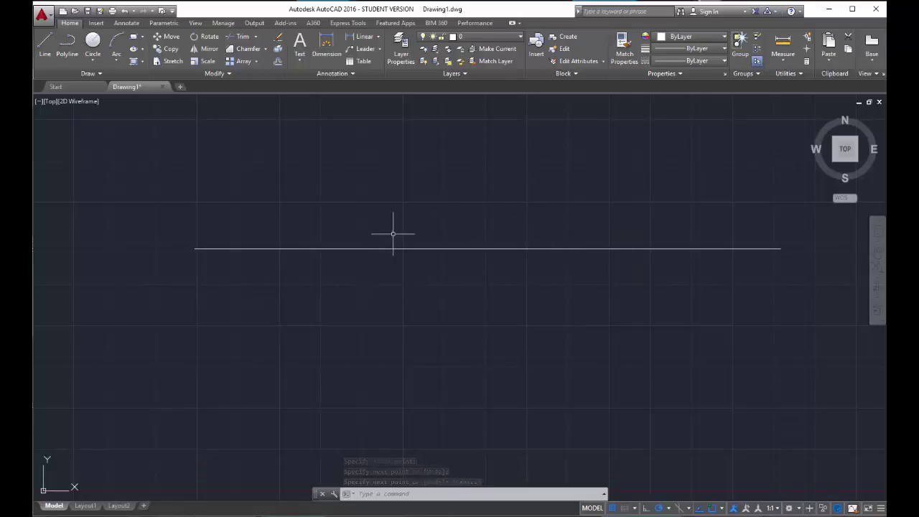
Draw two short vertical lines crossing the horizontal line, one towards each of its ends
left_click(45, 45)
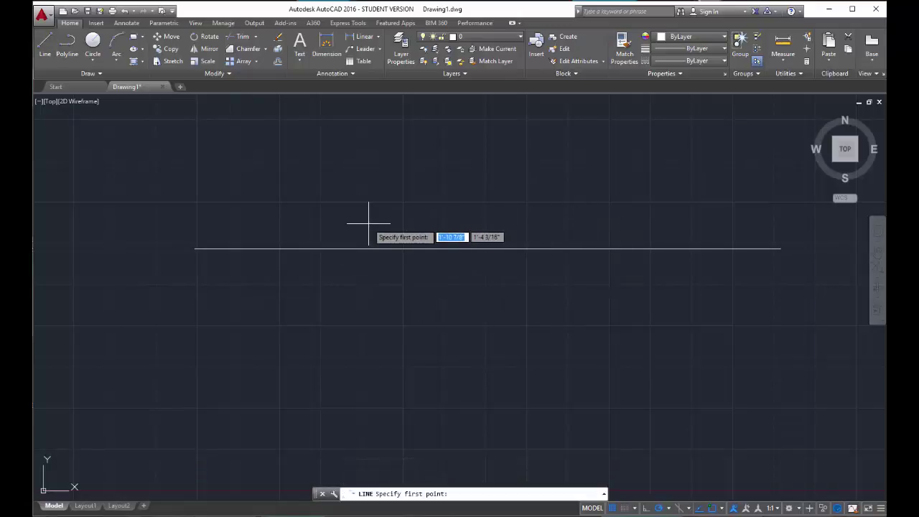
left_click(366, 197)
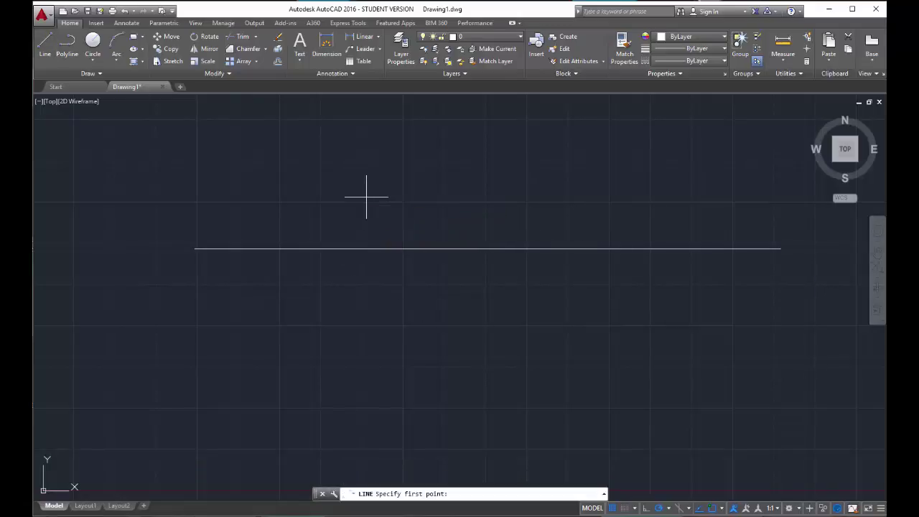
left_click(366, 294)
key("Escape")
left_click(44, 45)
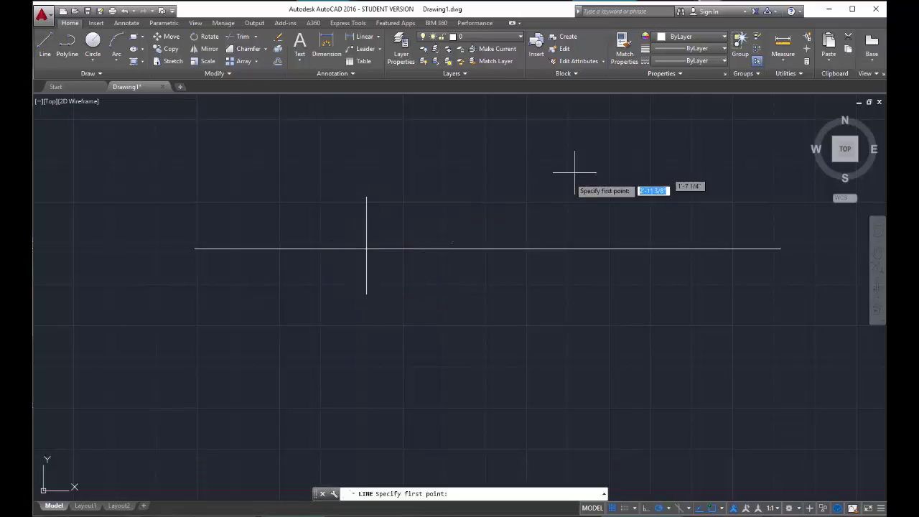
left_click(612, 196)
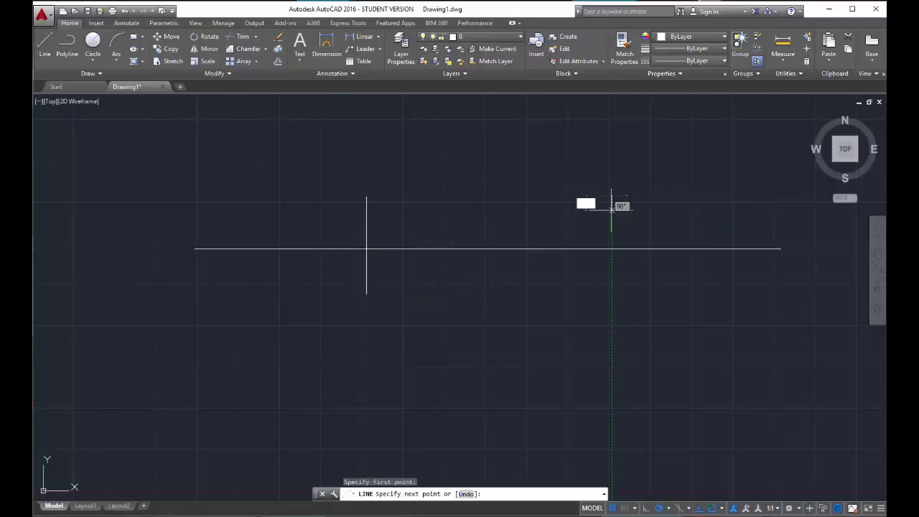
left_click(612, 292)
key("Escape")
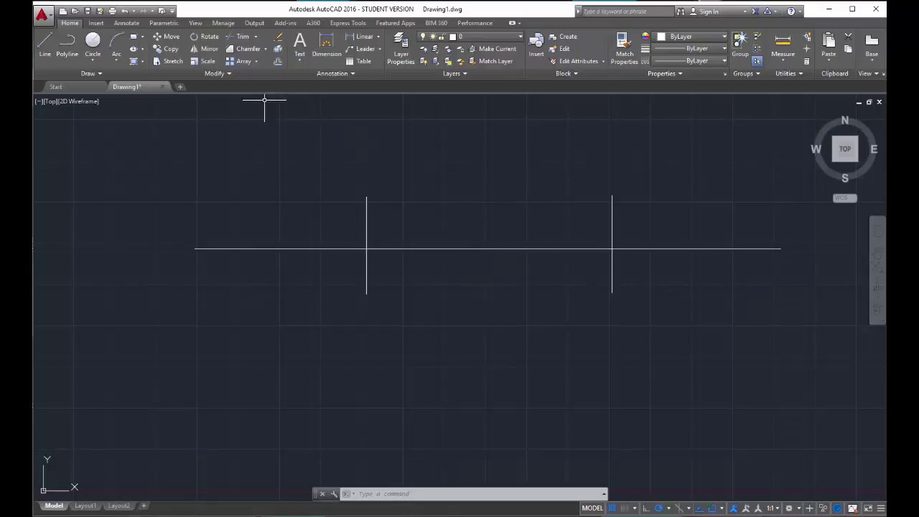
Trim out the section of the horizontal line between the two vertical lines, using both verticals as cutting edges
type("tri")
key("Return")
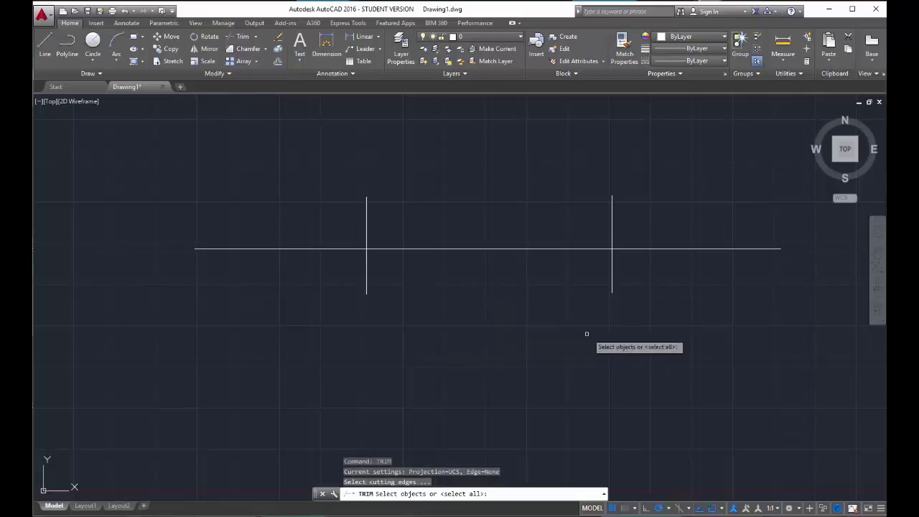
left_click(644, 320)
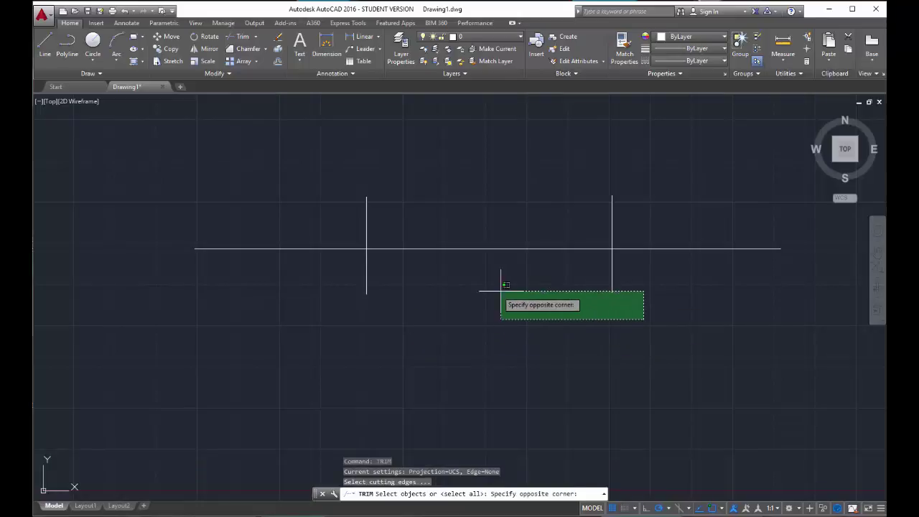
left_click(308, 270)
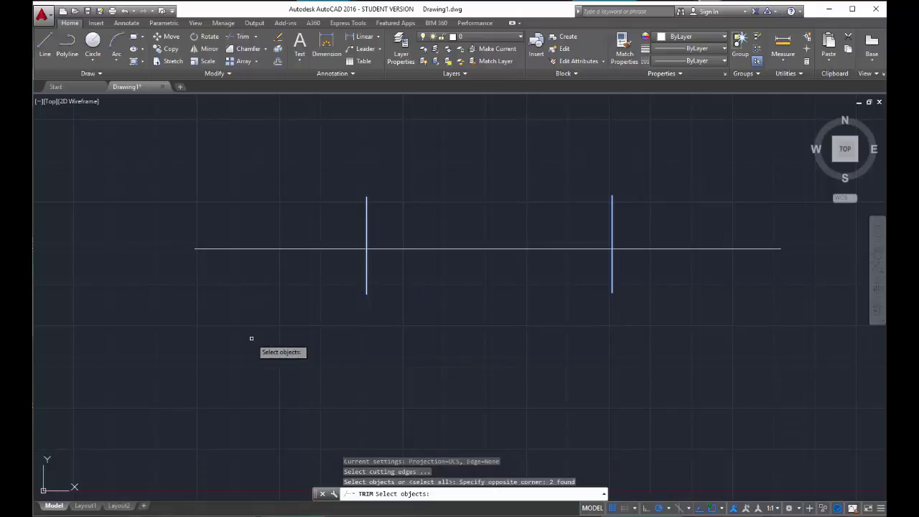
key("Return")
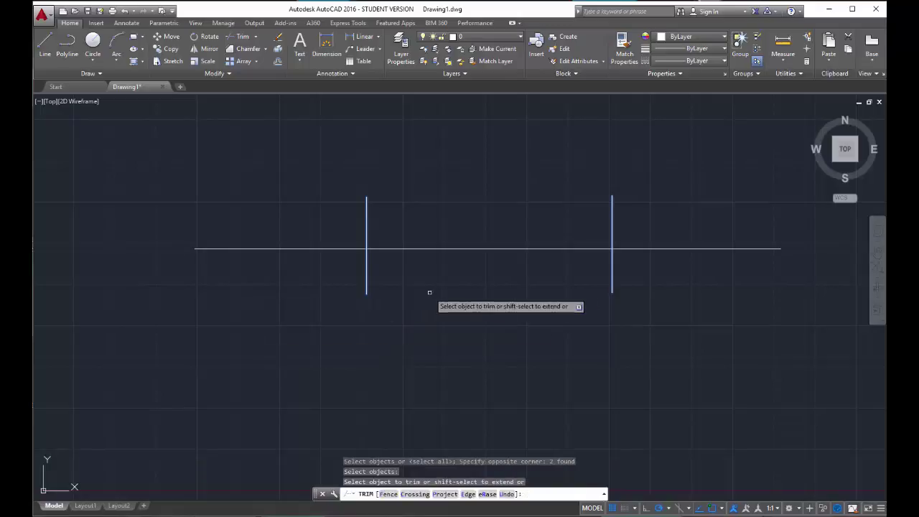
left_click(496, 248)
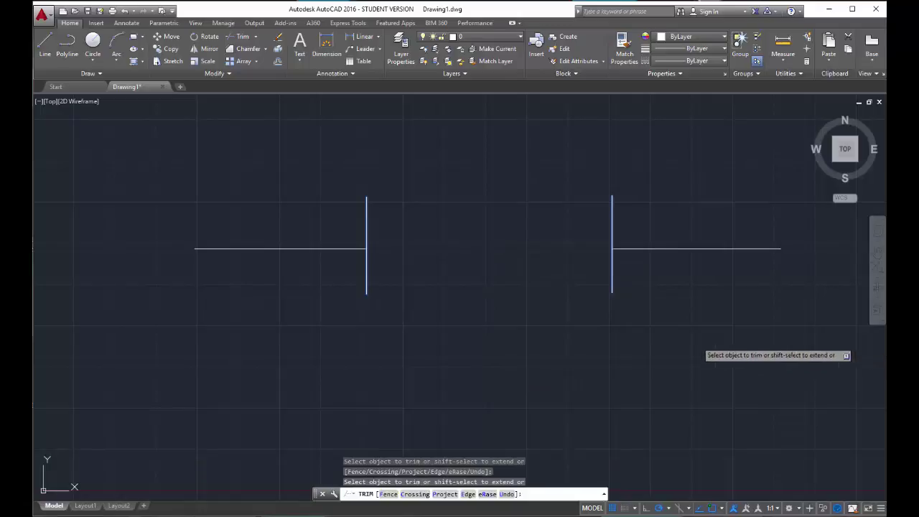
key("Escape")
Erase the two vertical lines and the two remaining horizontal segments
left_click(618, 222)
left_click(359, 181)
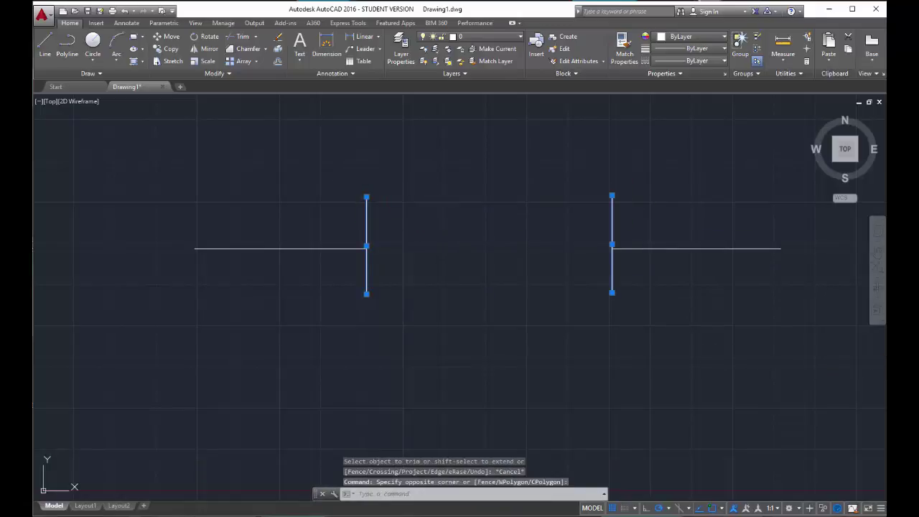
key("Delete")
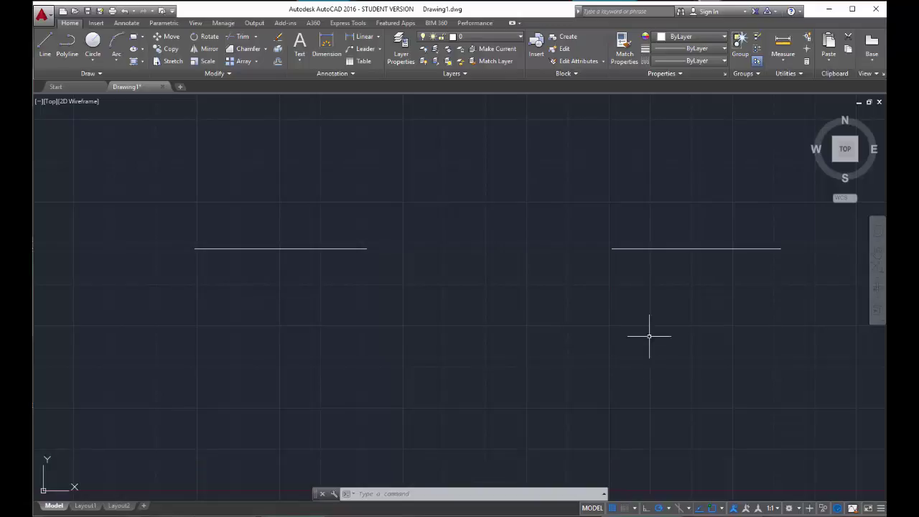
left_click(661, 314)
left_click(283, 166)
key("Delete")
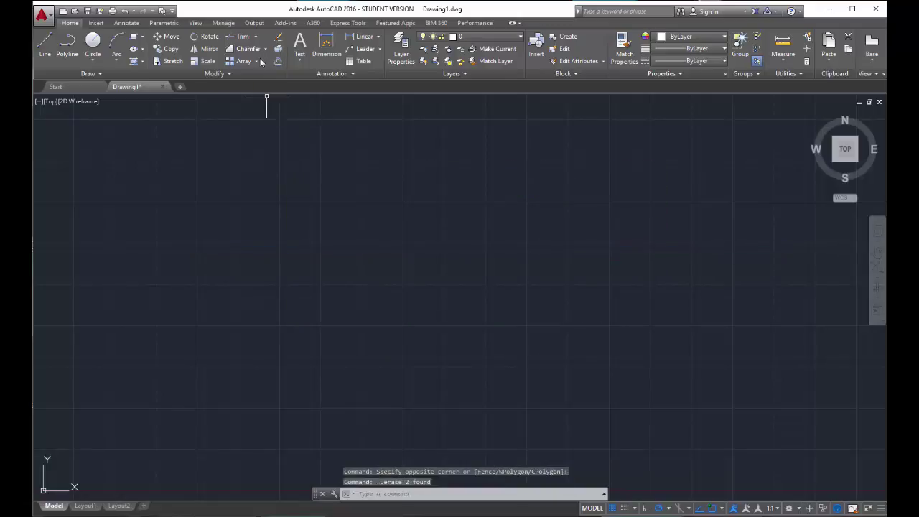
Draw a wide rectangle, roughly three times as long as it is high, in the middle of the drawing area
left_click(133, 36)
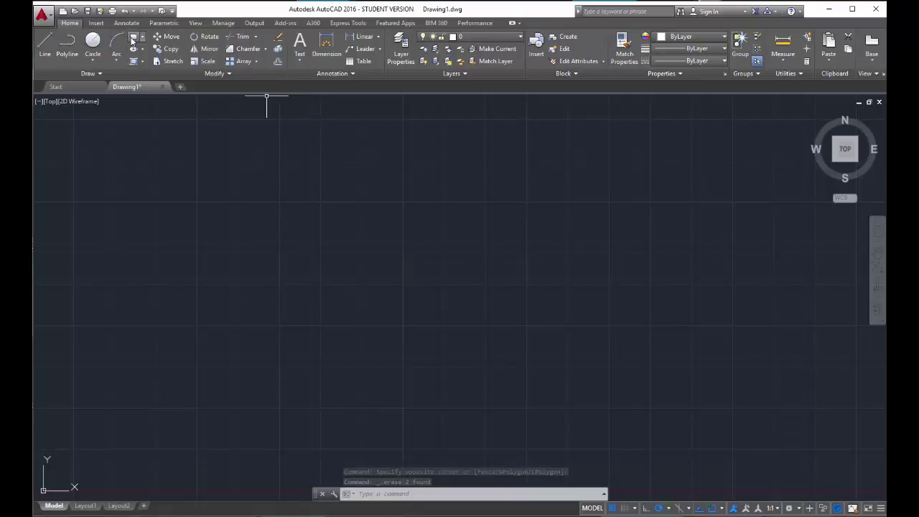
left_click(298, 196)
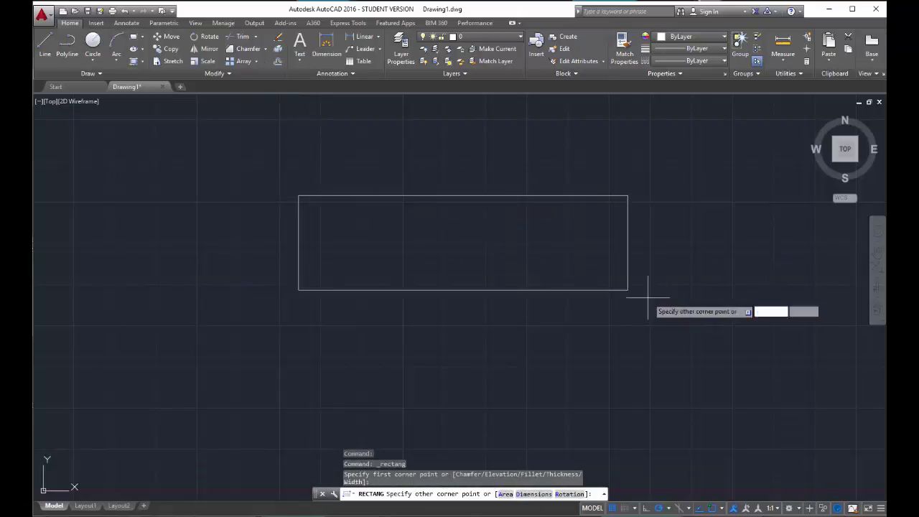
left_click(696, 330)
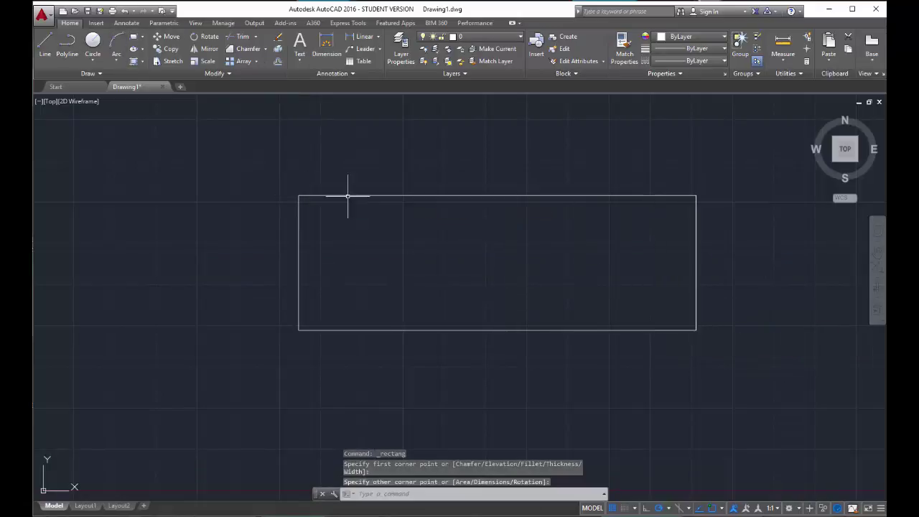
Draw a large circle centred inside the rectangle's lower-right area, extending past its upper, lower and right edges
left_click(133, 48)
left_click(610, 286)
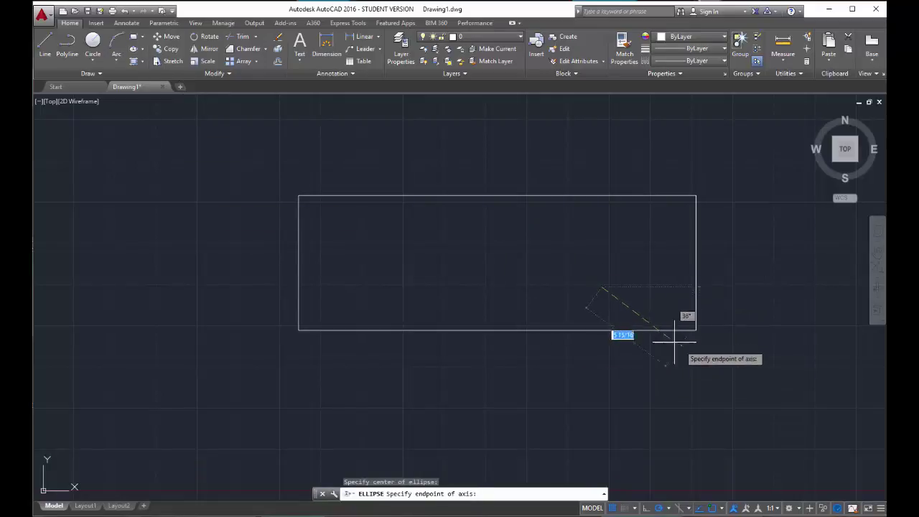
left_click(93, 41)
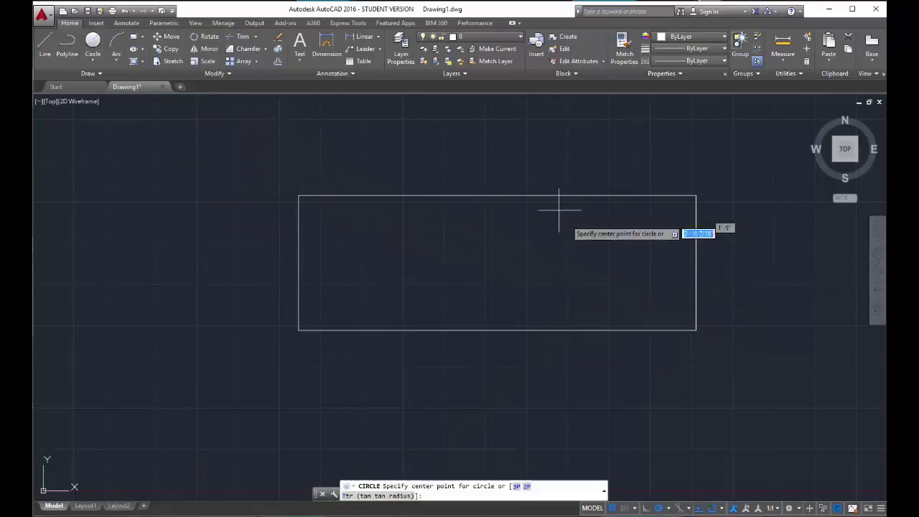
left_click(610, 293)
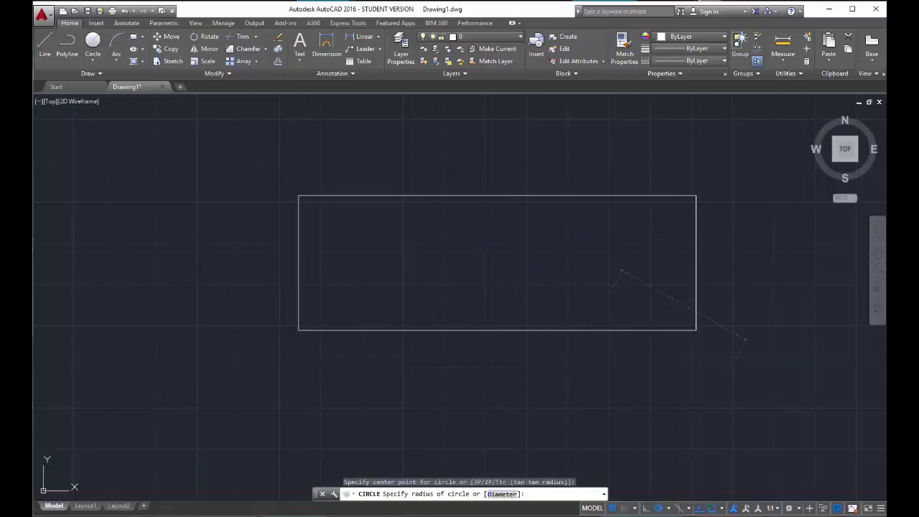
left_click(733, 364)
key("Escape")
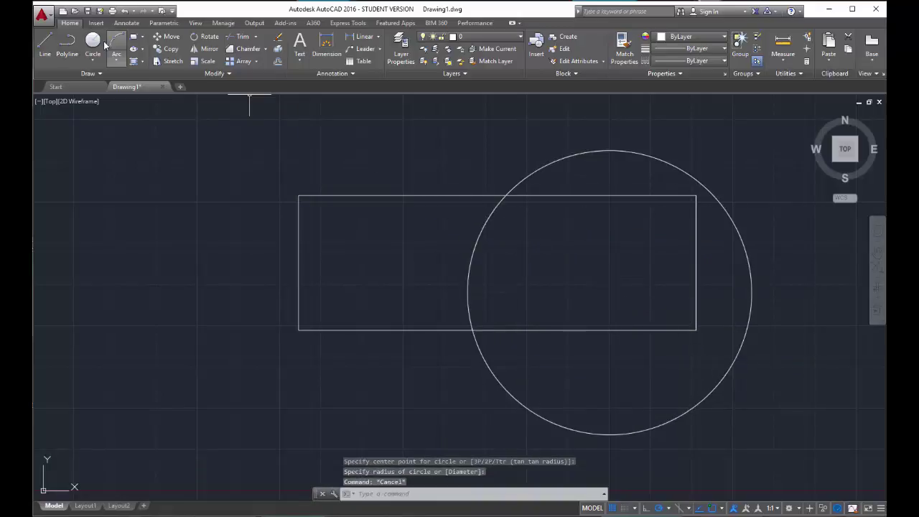
Draw a small circle straddling the rectangle's upper edge and a medium circle in its left half, overlapping both the small and large circles
key("Return")
left_click(454, 156)
left_click(503, 186)
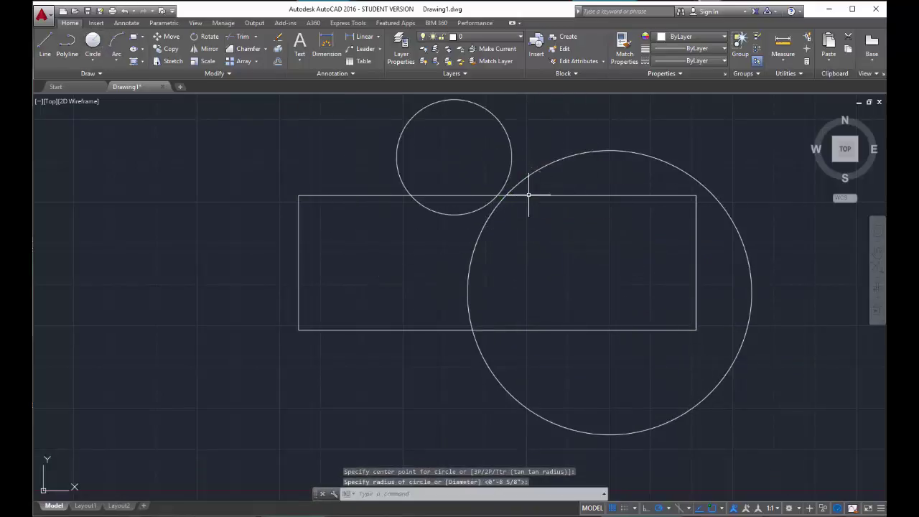
left_click(93, 43)
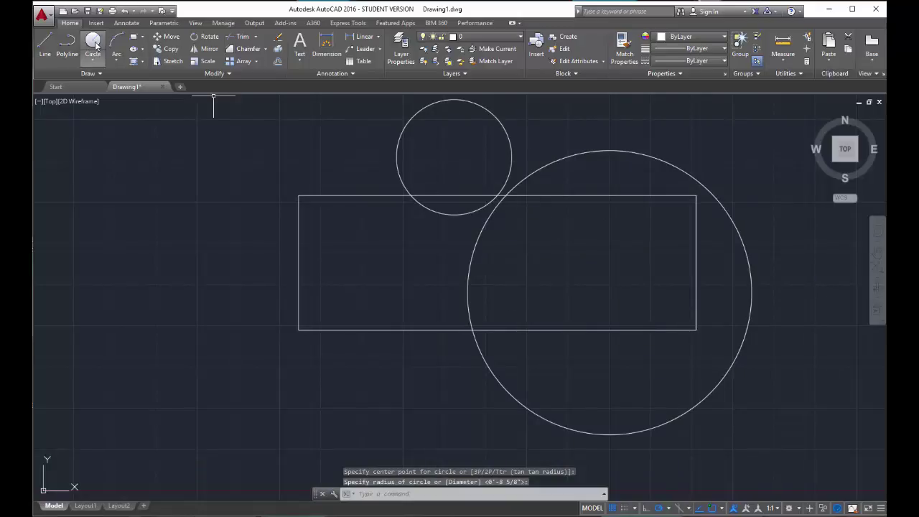
left_click(414, 244)
left_click(510, 275)
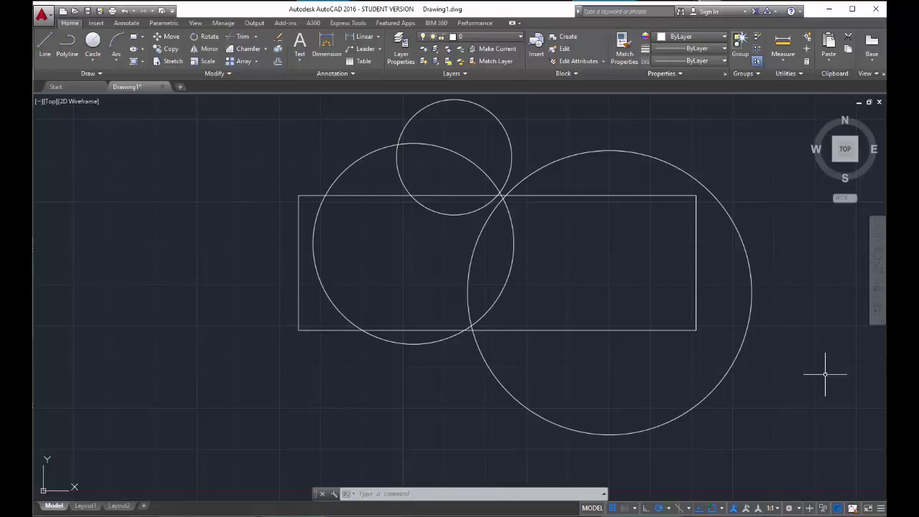
With all objects as cutting edges, trim the large circle's arc and lower rectangle edge inside the medium circle, and everything inside the small circle
type("TRIM")
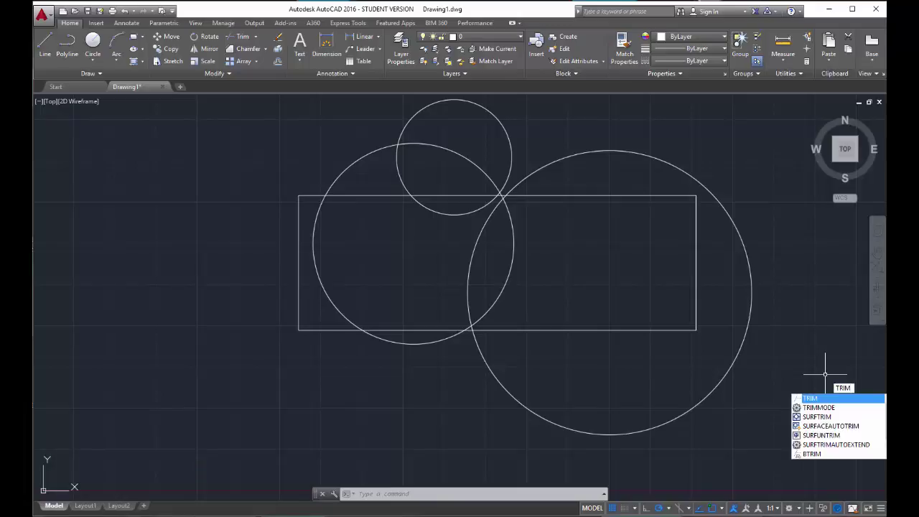
key("Return")
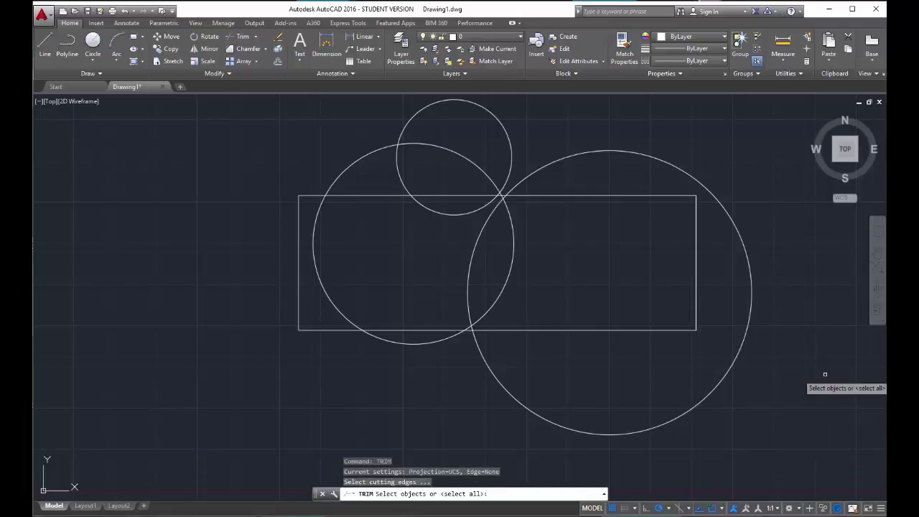
type("a")
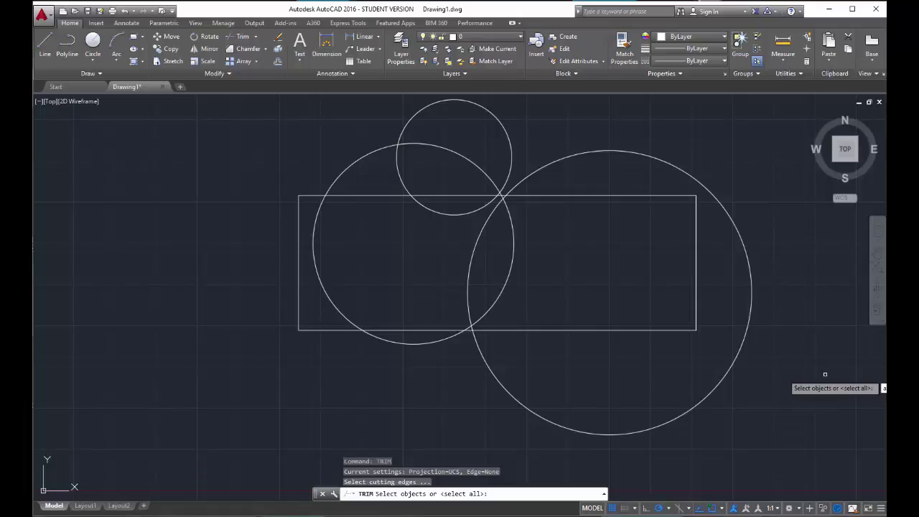
type("ll")
key("Return")
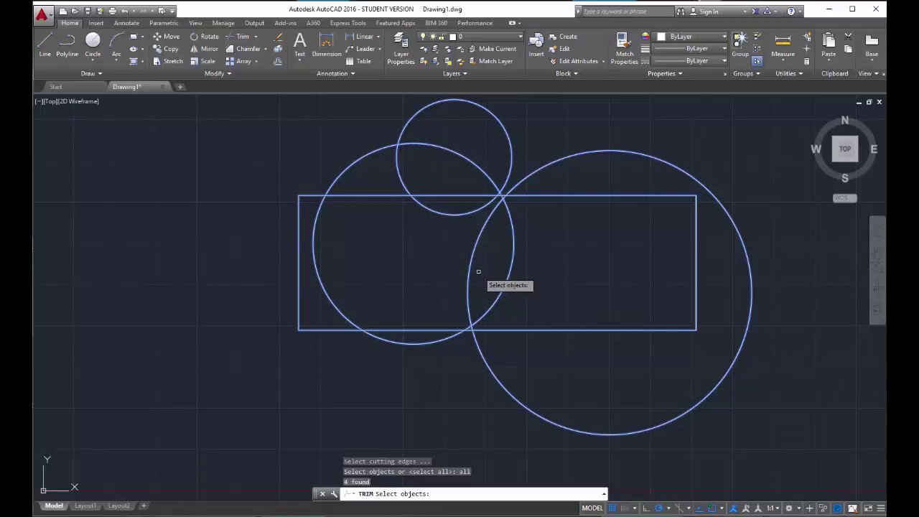
key("Return")
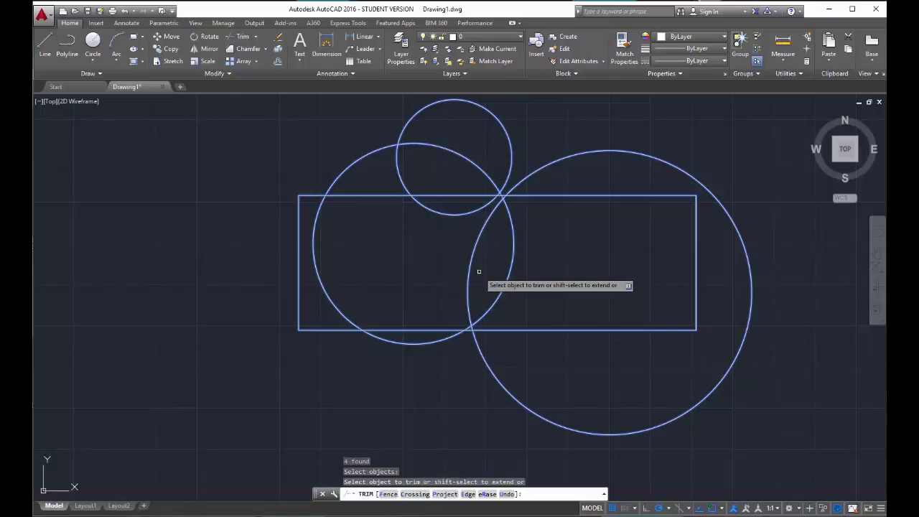
left_click(478, 272)
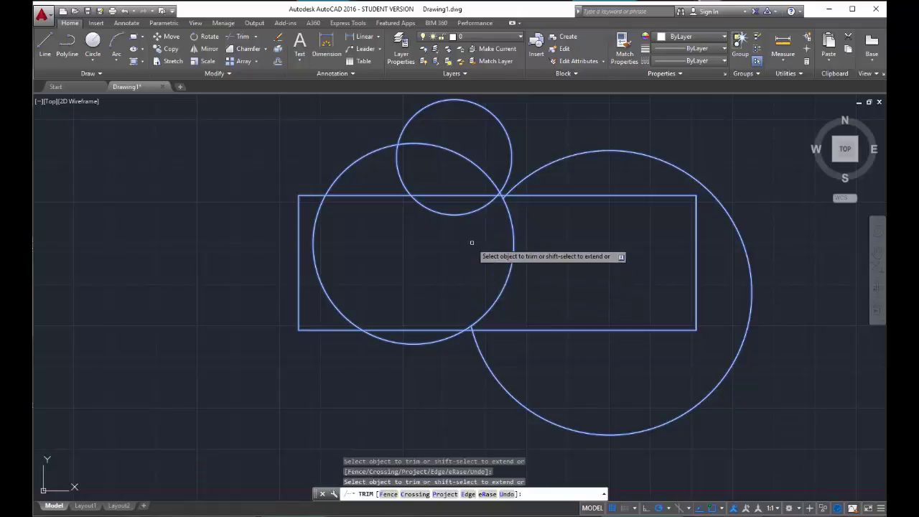
left_click(462, 195)
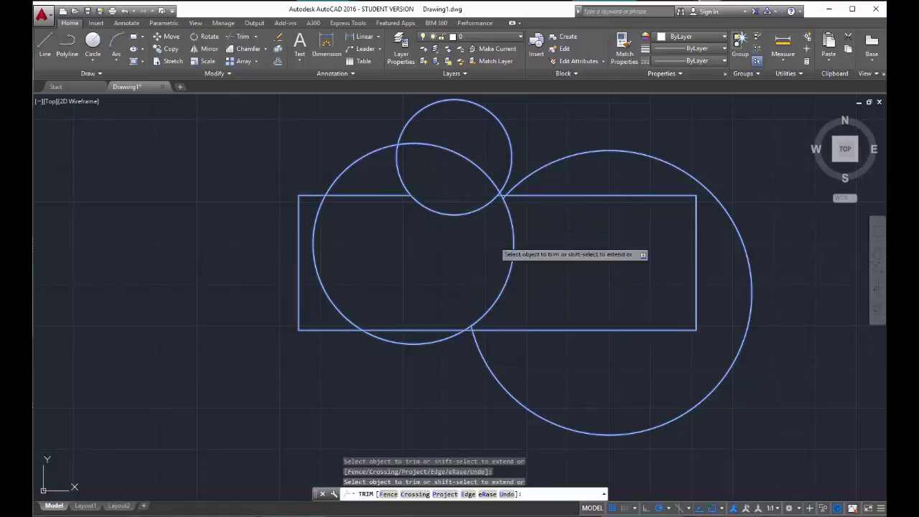
left_click(473, 165)
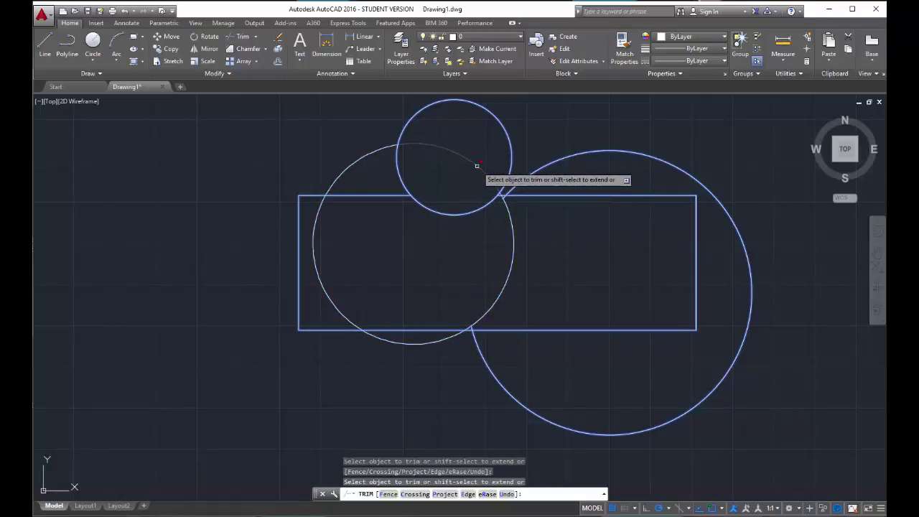
left_click(431, 330)
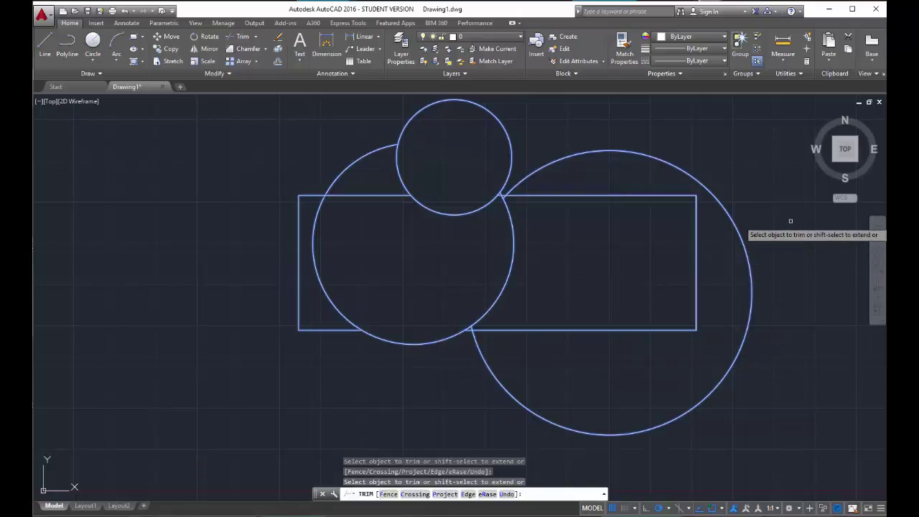
Trim the rectangle's edges inside the large circle and its remaining upper edge inside the medium circle, and finish trimming
left_click(695, 231)
left_click(661, 330)
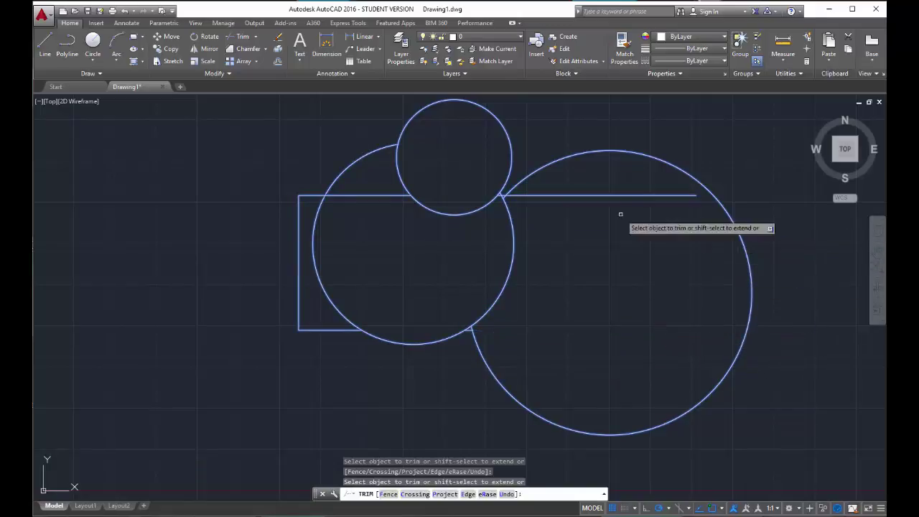
left_click(599, 193)
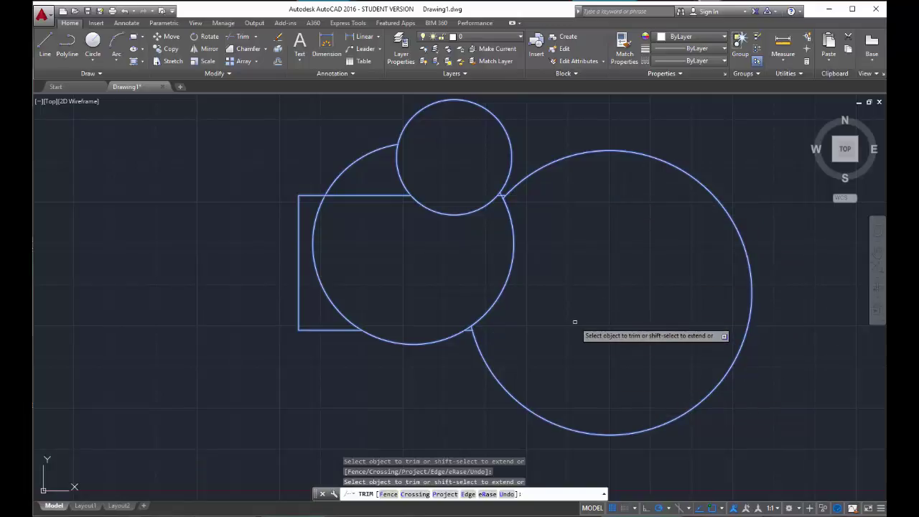
left_click(395, 195)
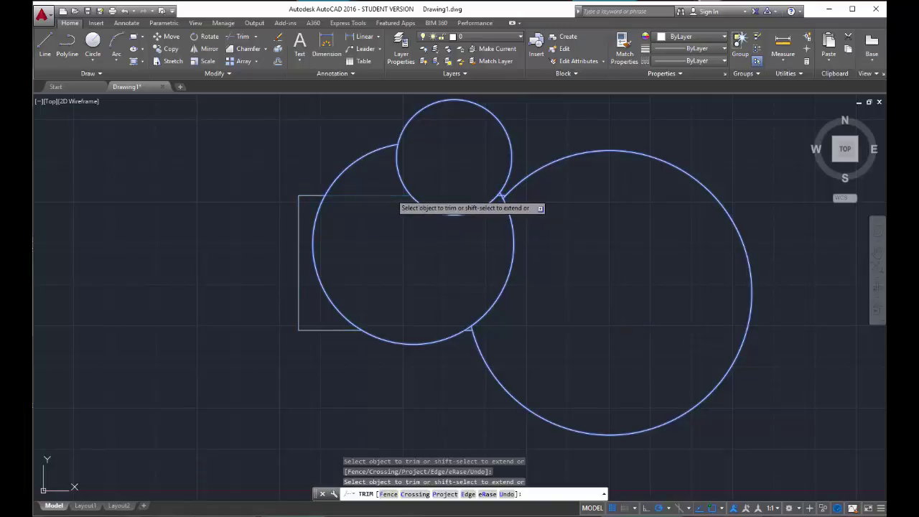
scroll(501, 195, "up", 5)
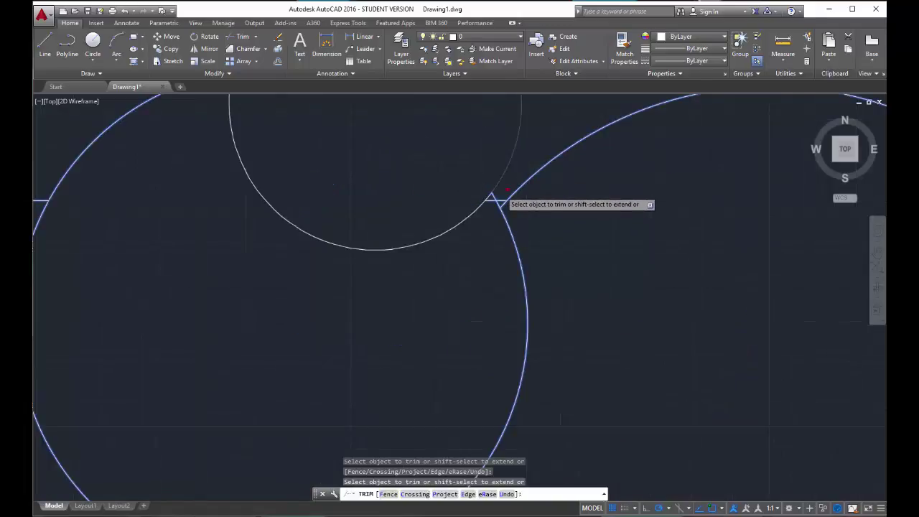
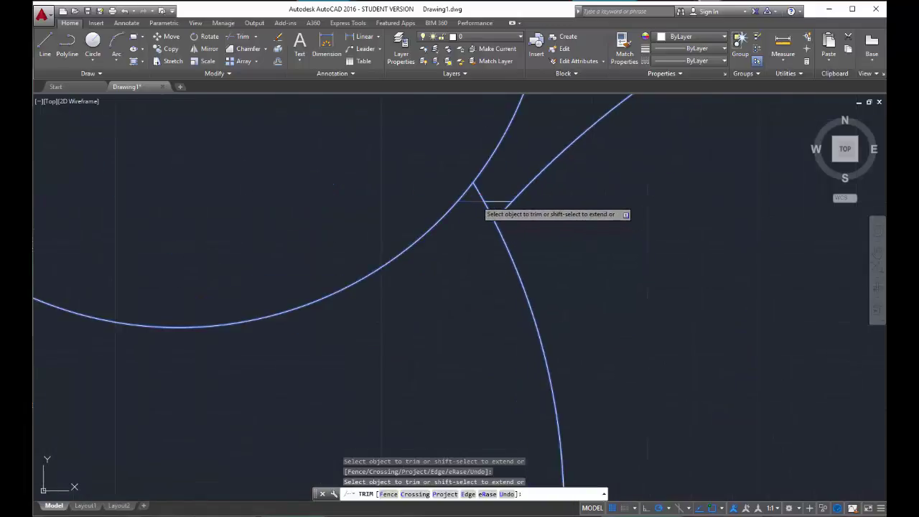
scroll(494, 285, "down", 6)
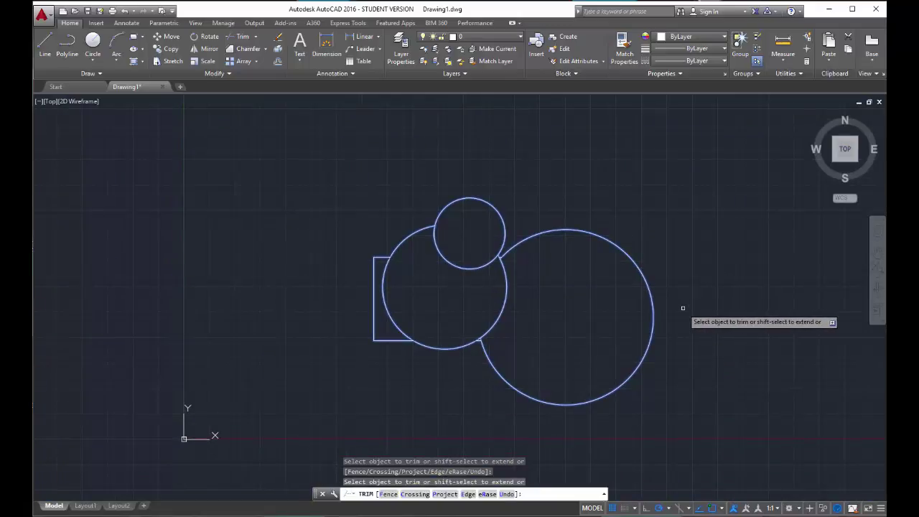
key("Return")
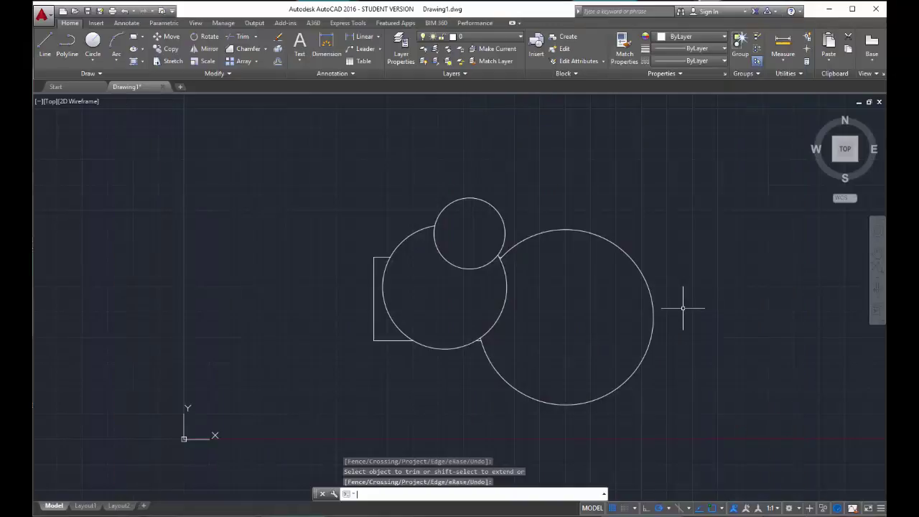
left_click(256, 38)
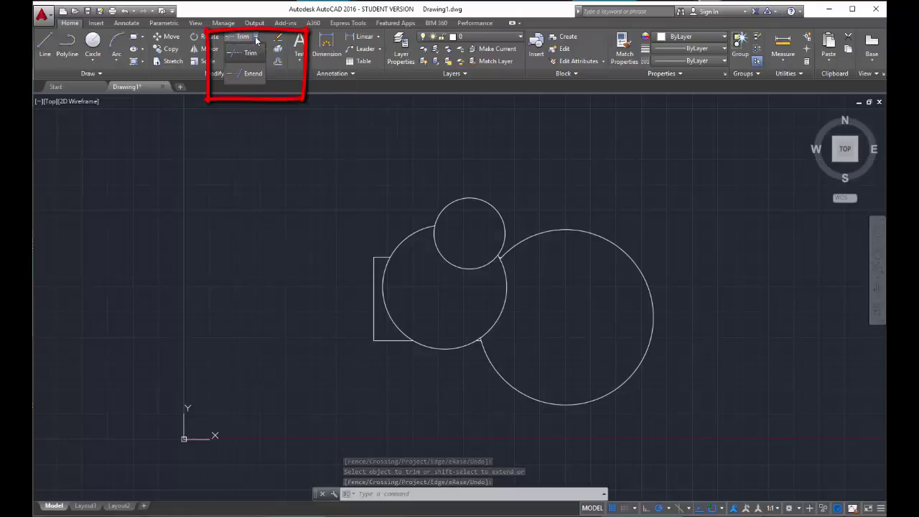
left_click(249, 73)
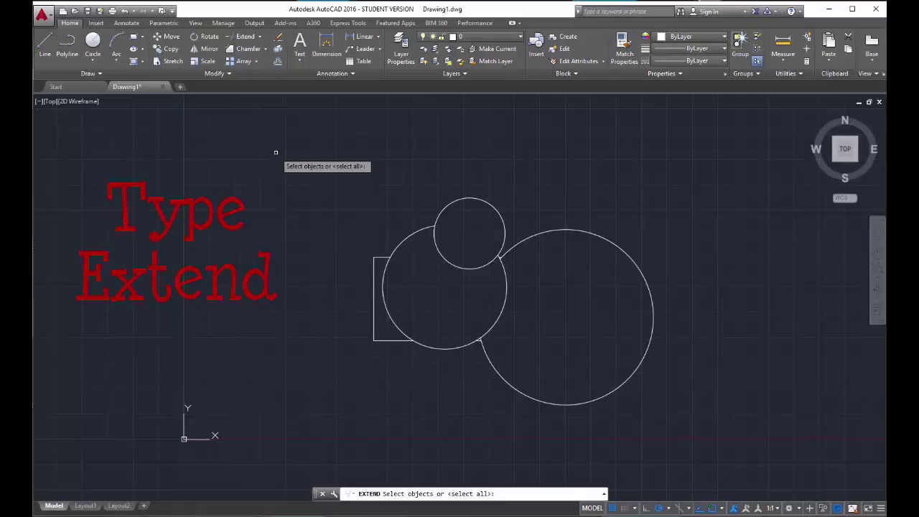
key("Escape")
Erase all the trimmed circles and rectangle remnants from the drawing
left_click(709, 391)
left_click(358, 202)
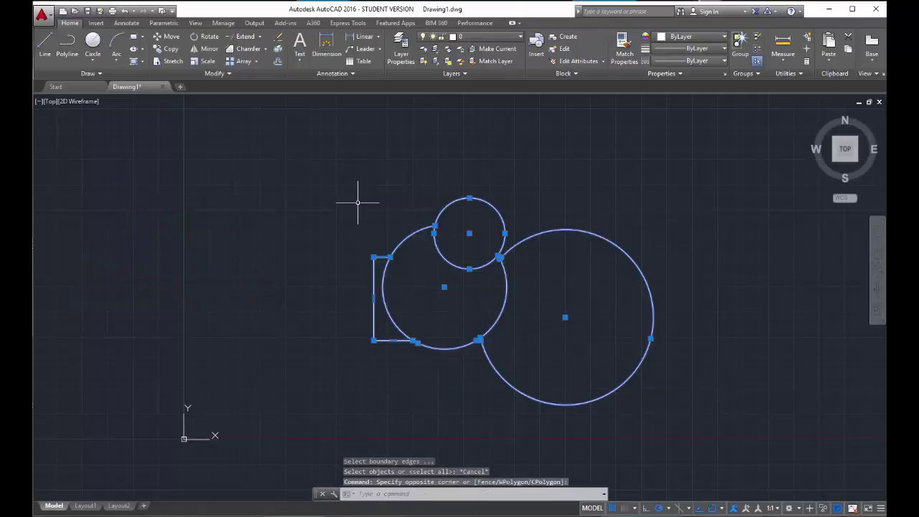
key("Delete")
Draw a long, gently sloping line rising to the right across the middle of the drawing area
type("l")
key("Return")
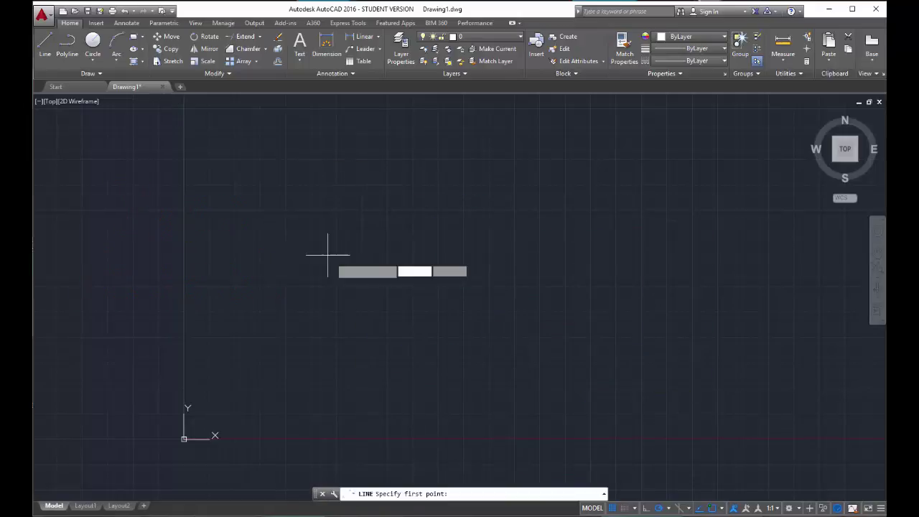
left_click(290, 291)
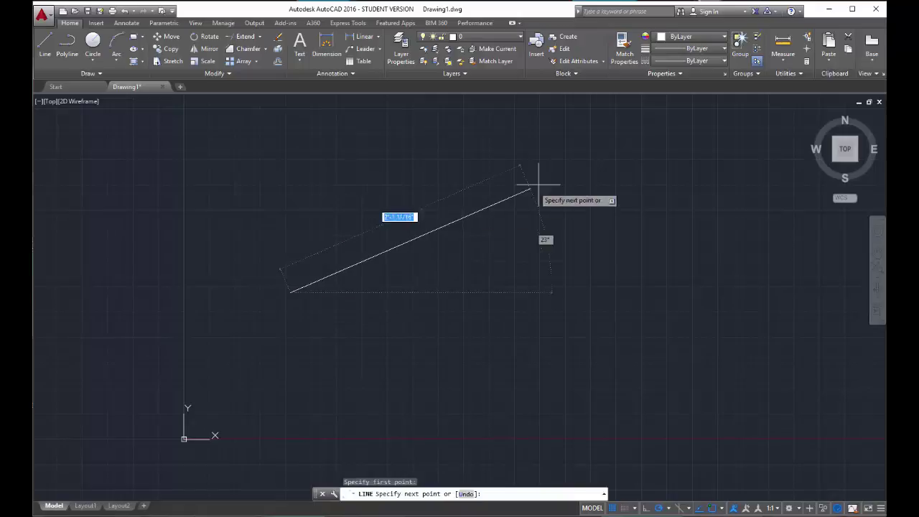
left_click(640, 149)
key("Return")
Draw a shorter steep diagonal line below the long line, with its upper end stopping short of the long line
key("Return")
left_click(610, 364)
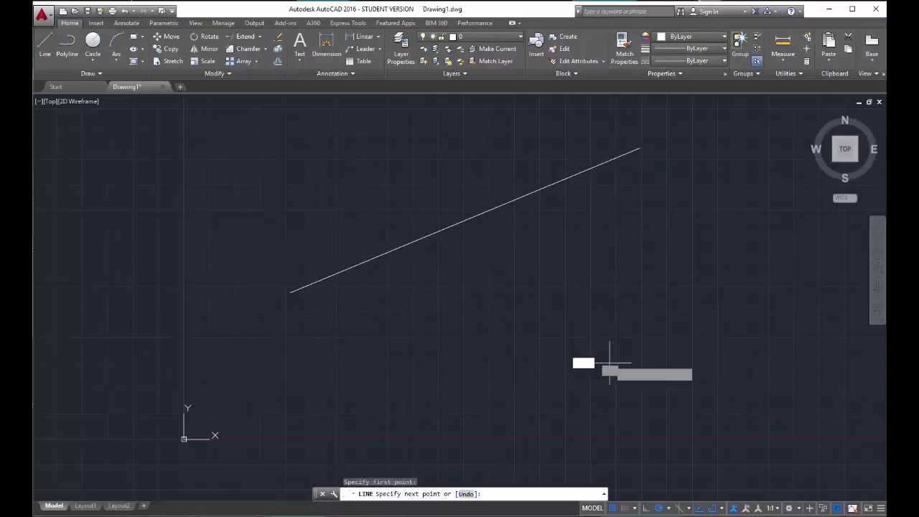
left_click(517, 242)
key("Escape")
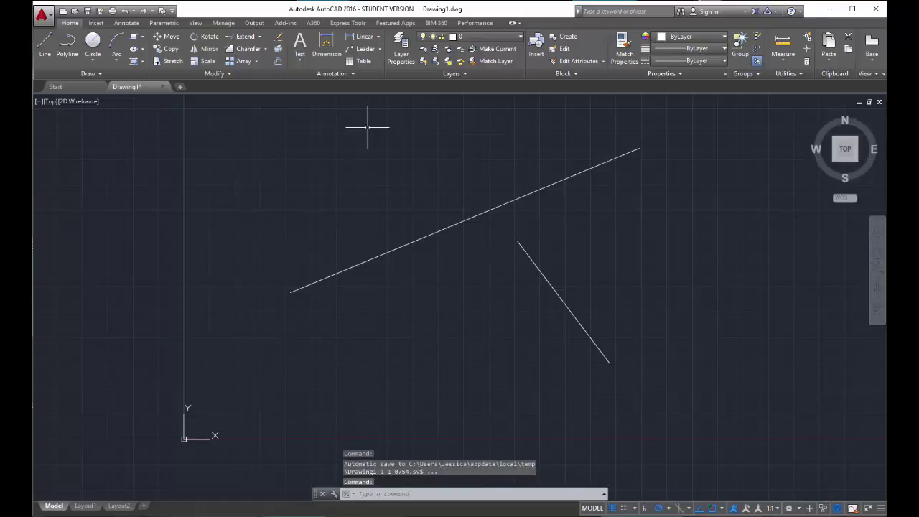
Extend the upper end of the short diagonal line to the long sloping line, using the long line as the boundary edge
left_click(248, 36)
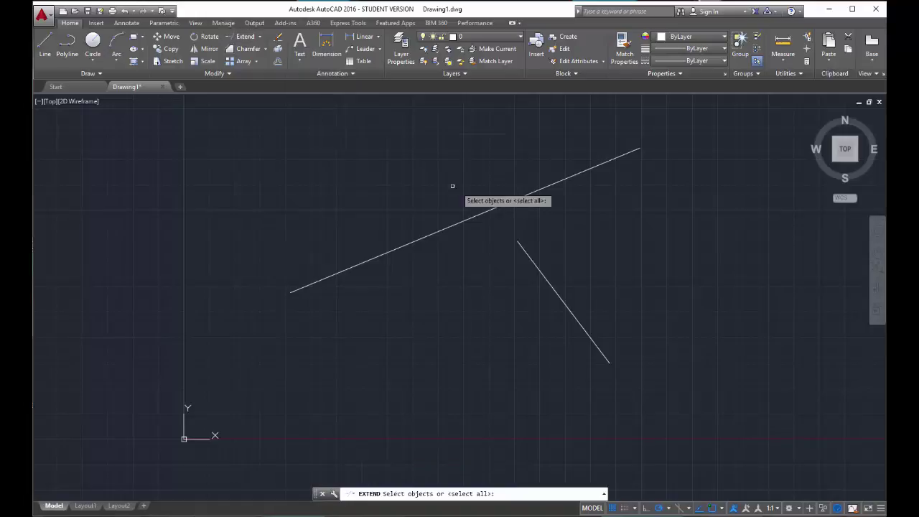
left_click(449, 227)
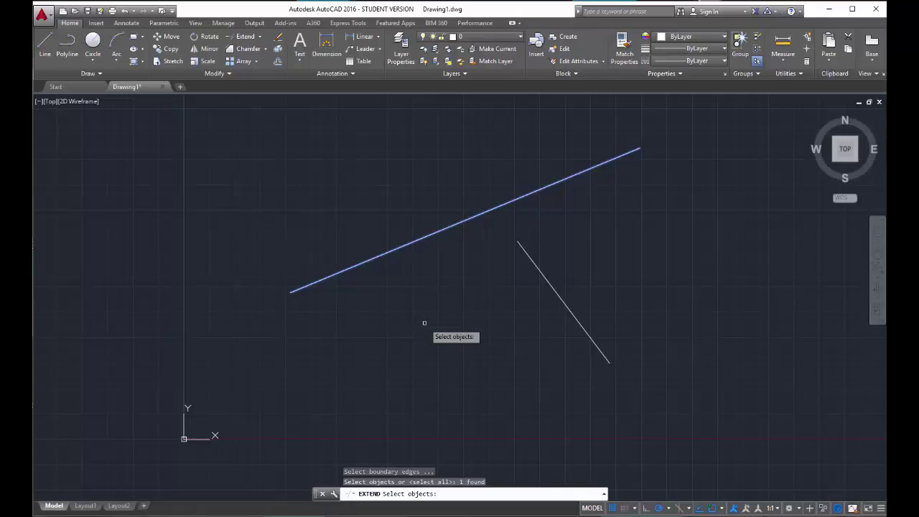
key("Return")
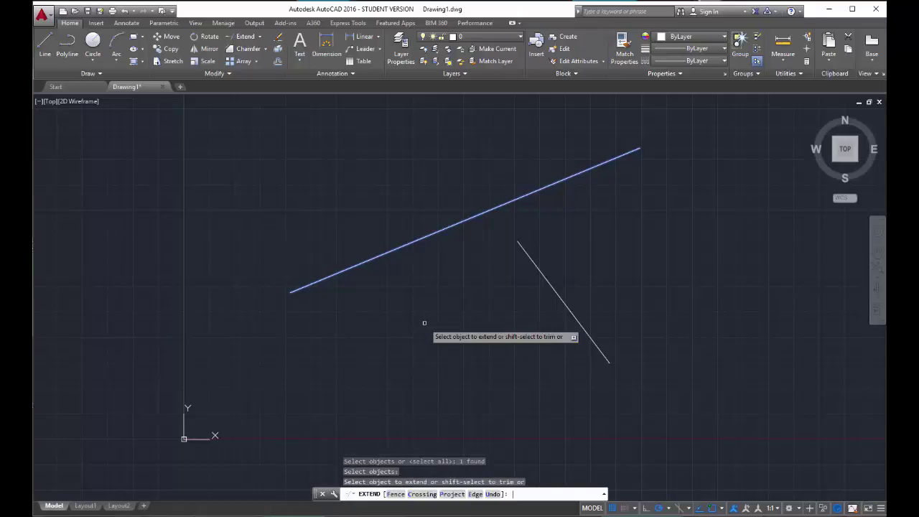
left_click(524, 252)
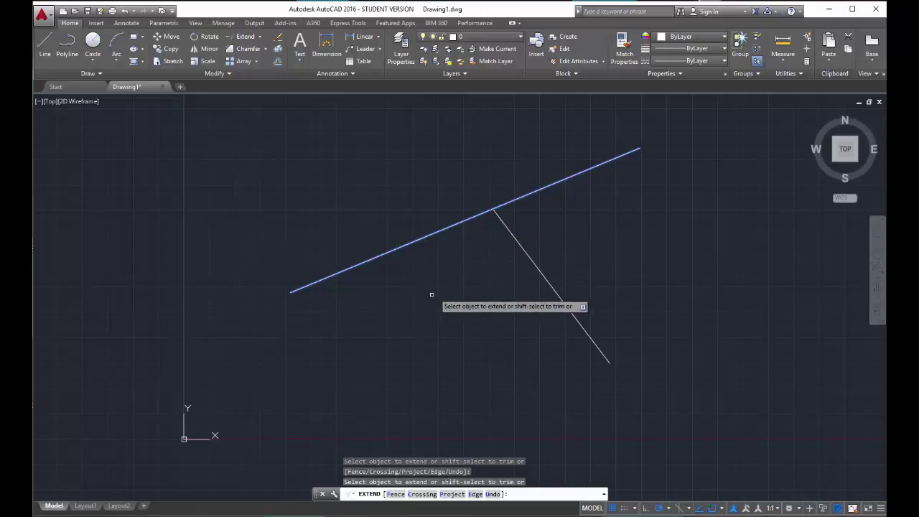
key("Return")
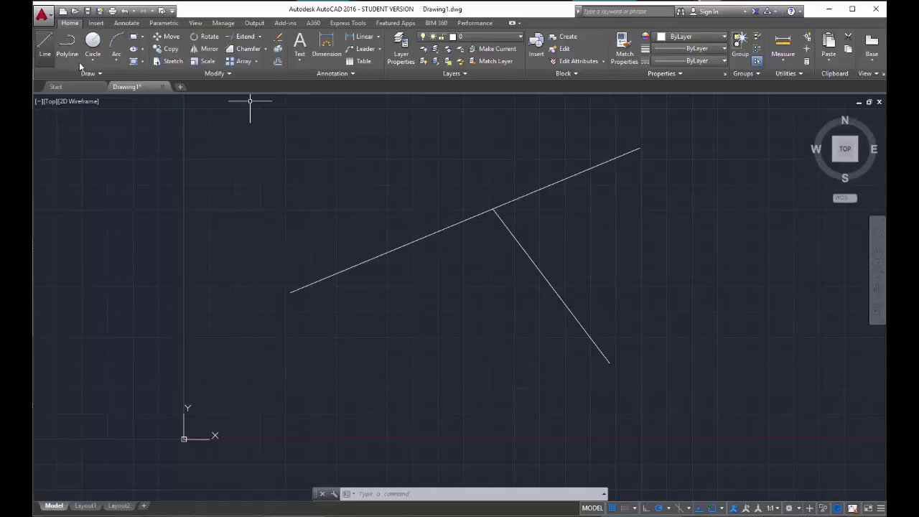
Draw a horizontal line between the two diagonal lines, leaving a gap to each of them
left_click(45, 45)
left_click(367, 283)
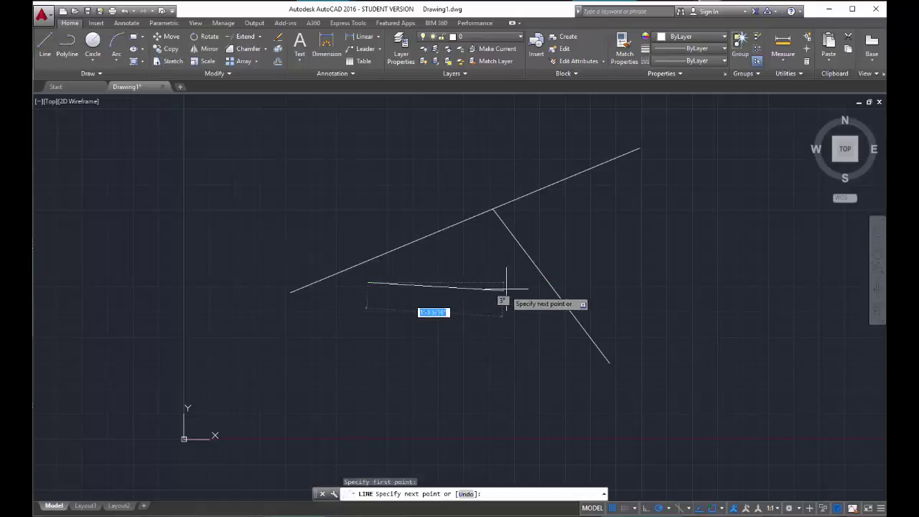
left_click(511, 282)
key("Escape")
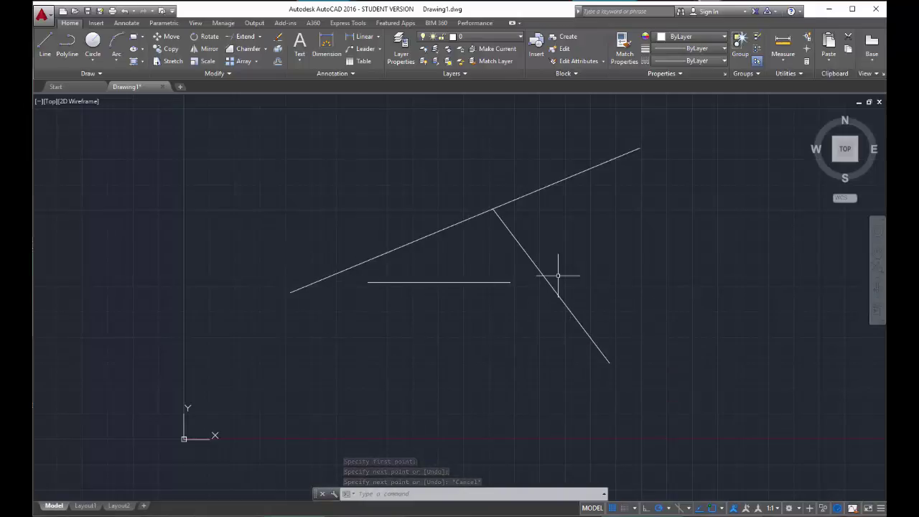
Try extending the left end of the horizontal line to the long sloping line as the only boundary edge, and undo the extension
left_click(242, 36)
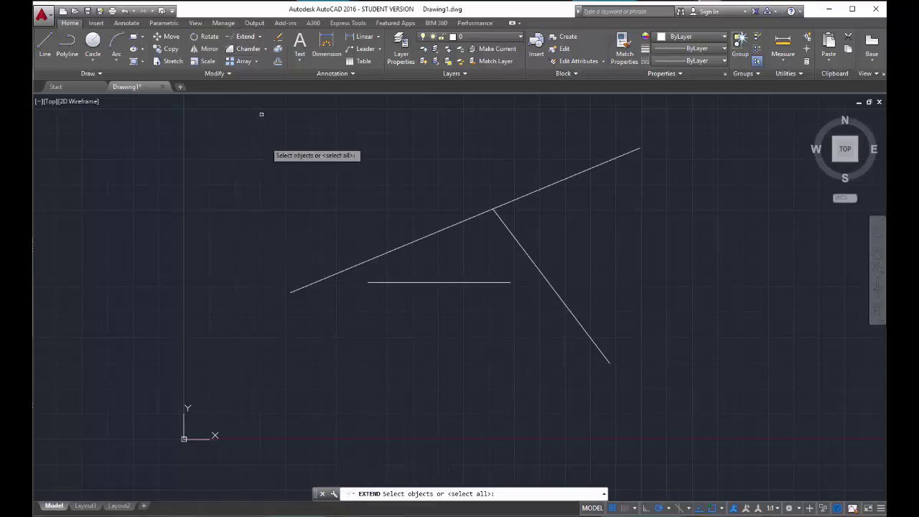
left_click(320, 280)
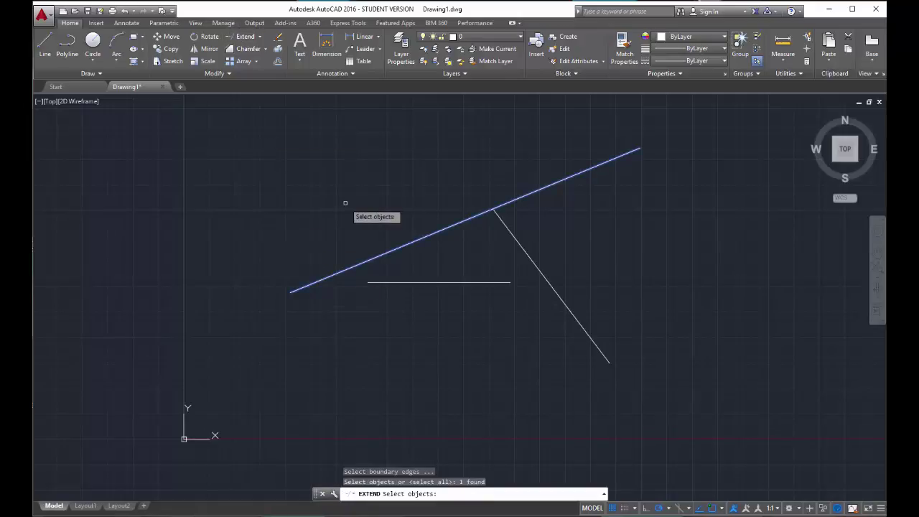
key("Return")
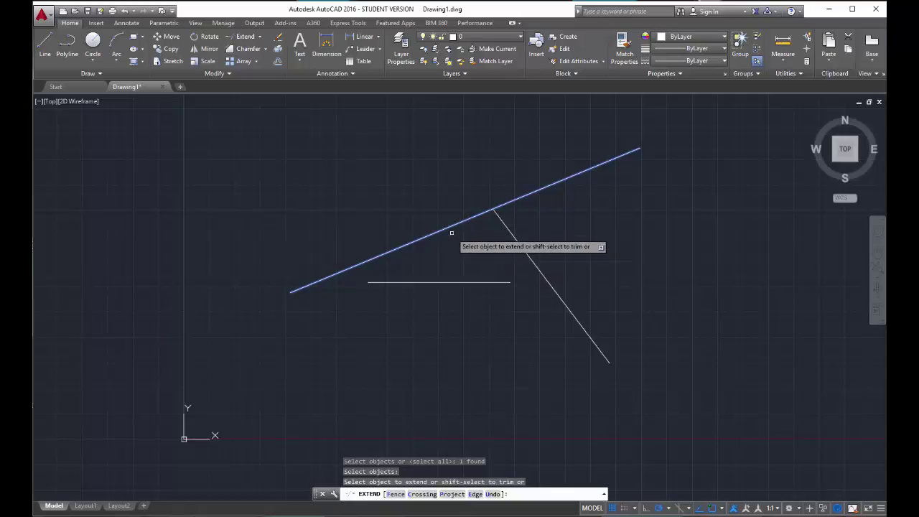
left_click(376, 282)
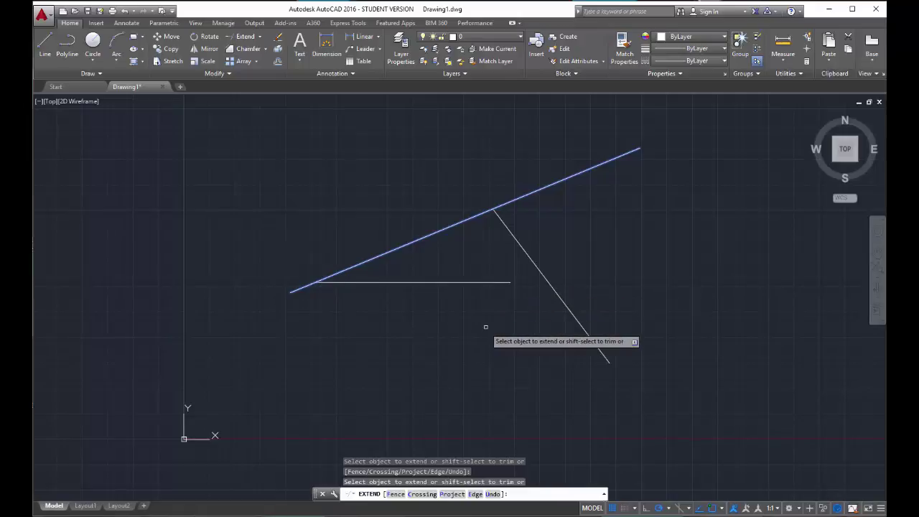
key("ctrl+z")
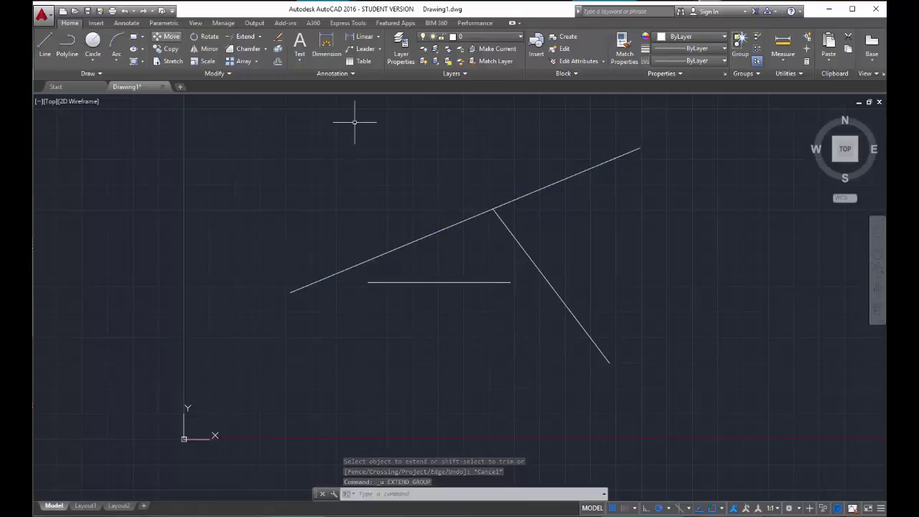
Extend both ends of the horizontal line to the two diagonal lines, using both diagonals as boundary edges
left_click(242, 36)
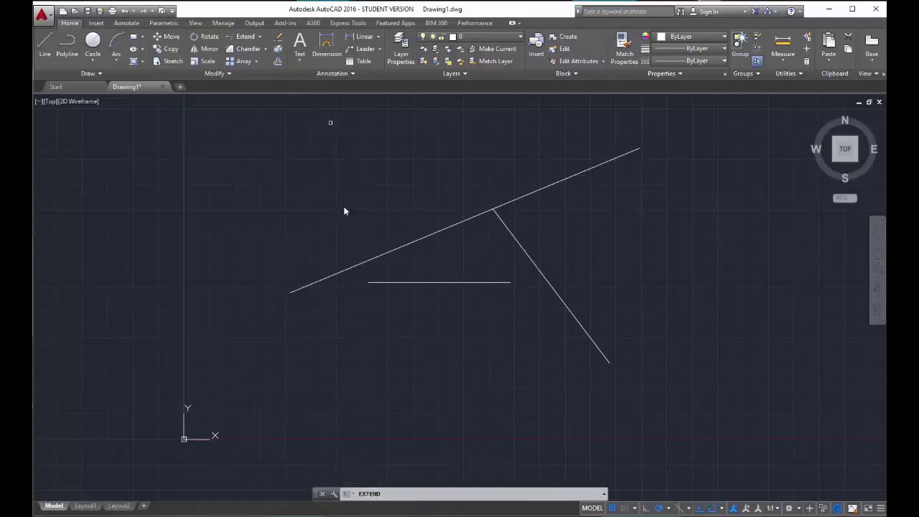
left_click(399, 247)
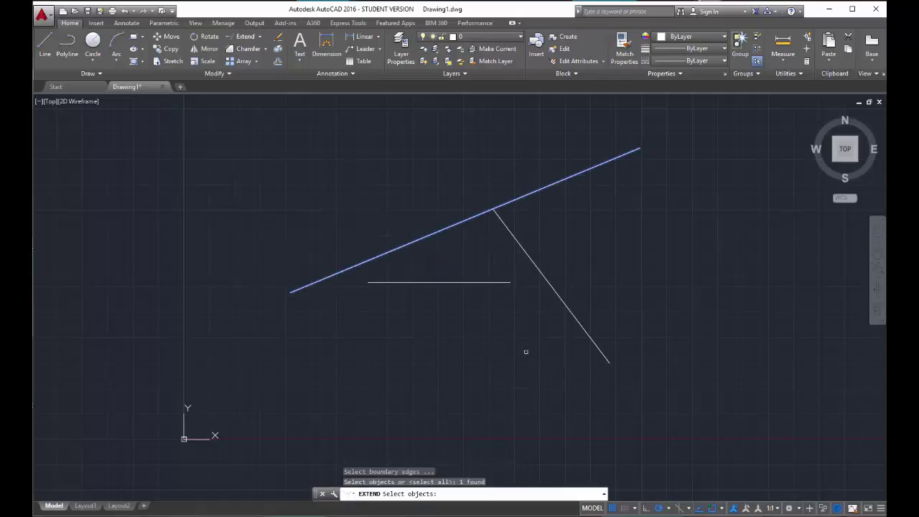
left_click(576, 320)
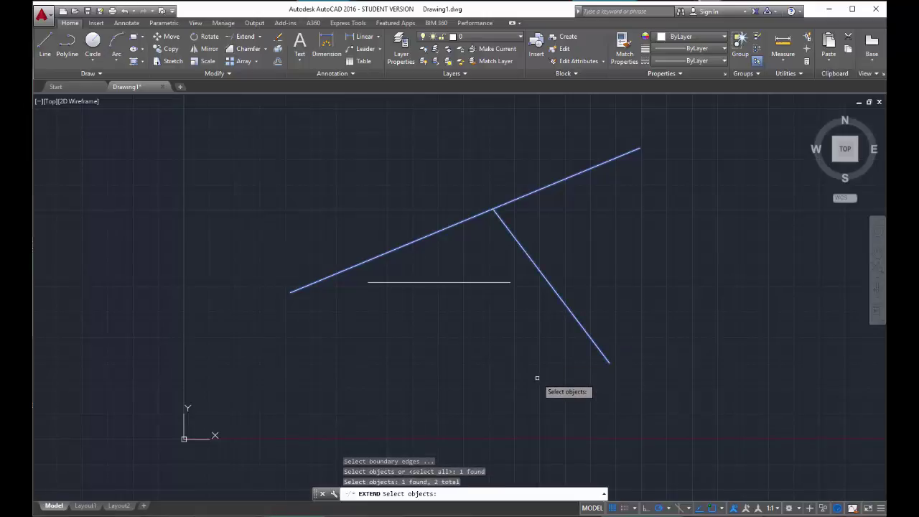
key("Return")
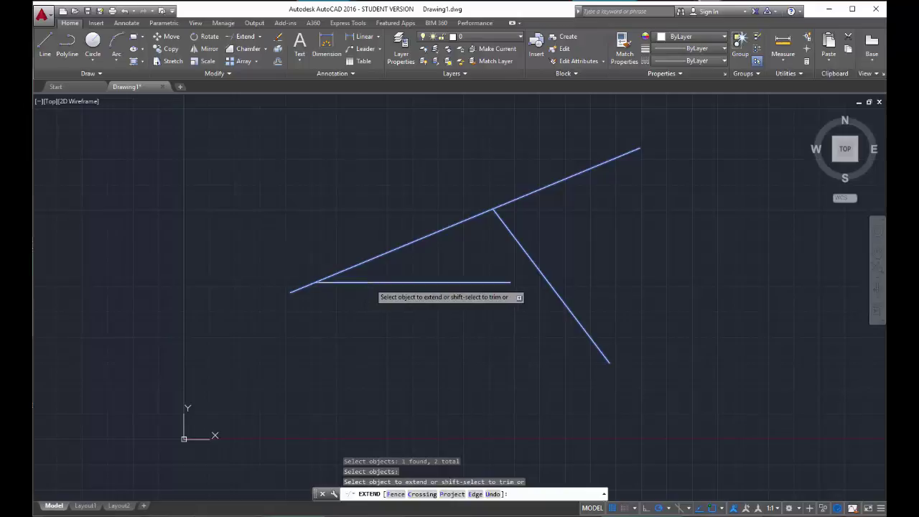
left_click(508, 282)
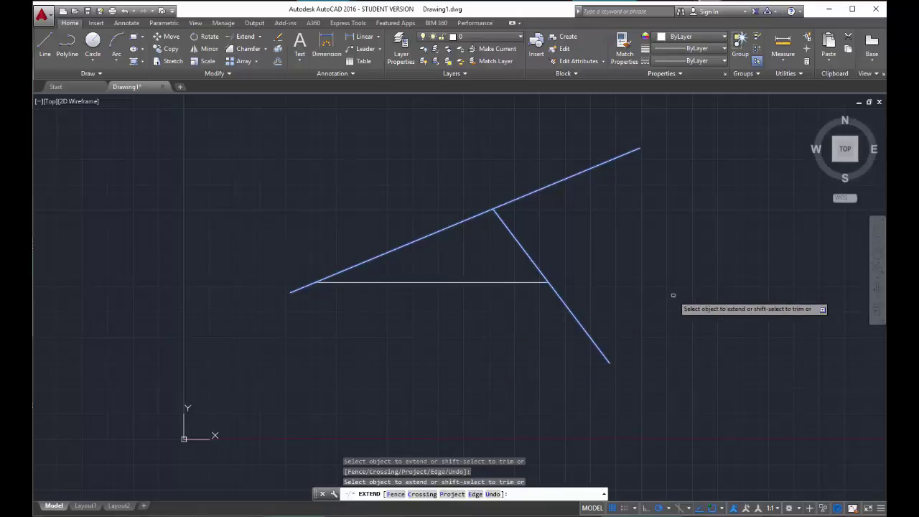
key("Escape")
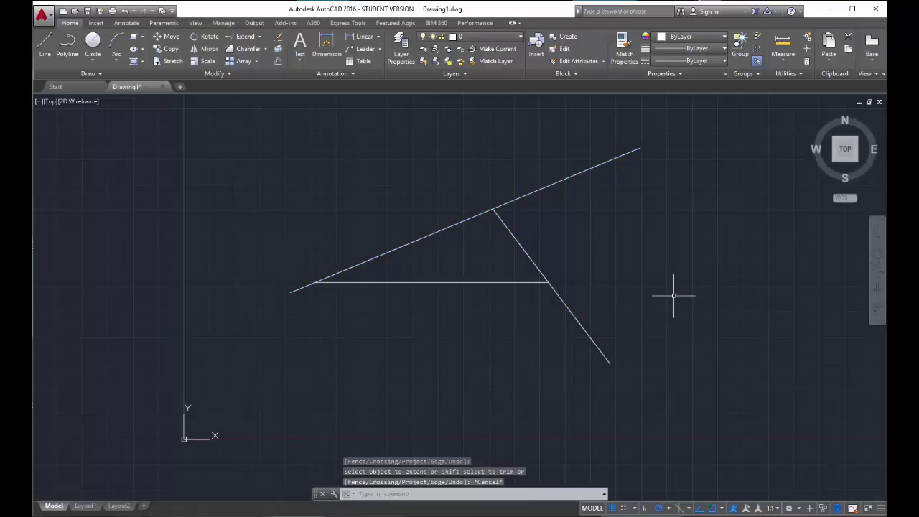
Erase the two diagonal lines and the horizontal line between them
left_click(590, 306)
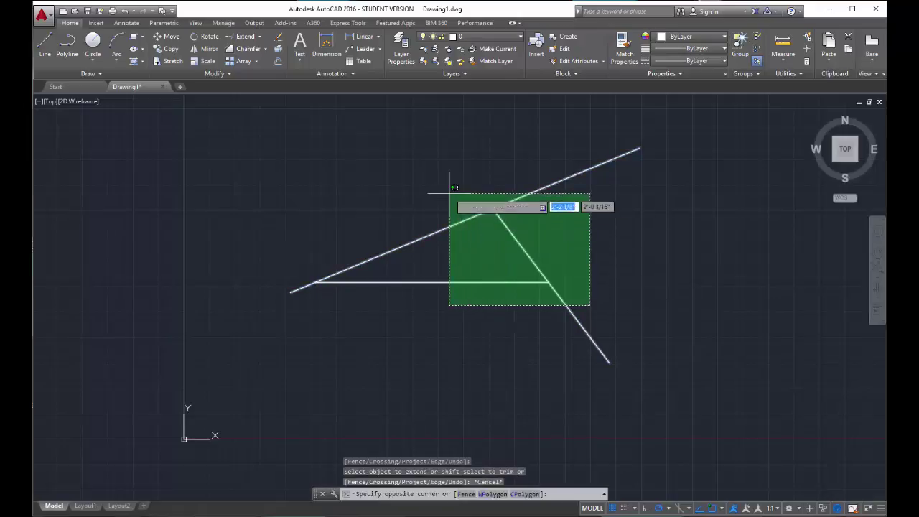
left_click(450, 192)
key("Delete")
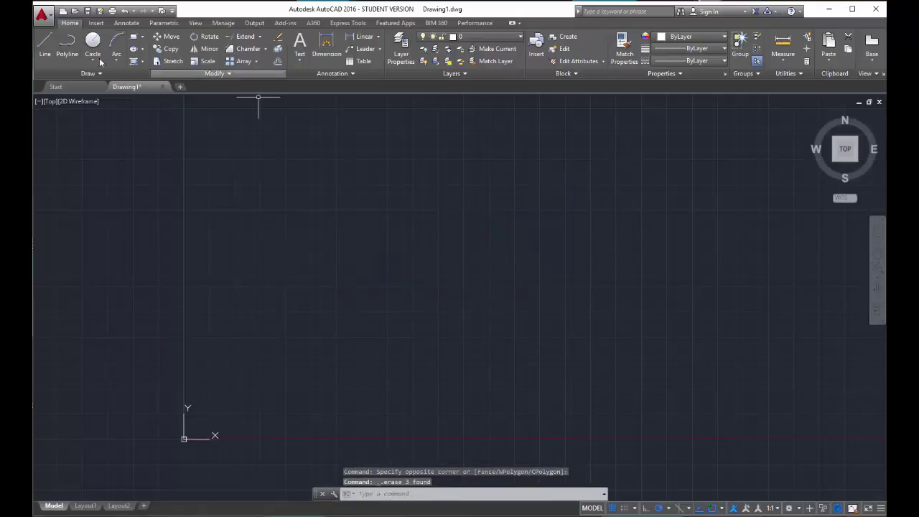
Draw two steep lines leaning toward each other with a gap between their upper ends, the left one about 1'-6" long at 53°
left_click(51, 40)
left_click(310, 365)
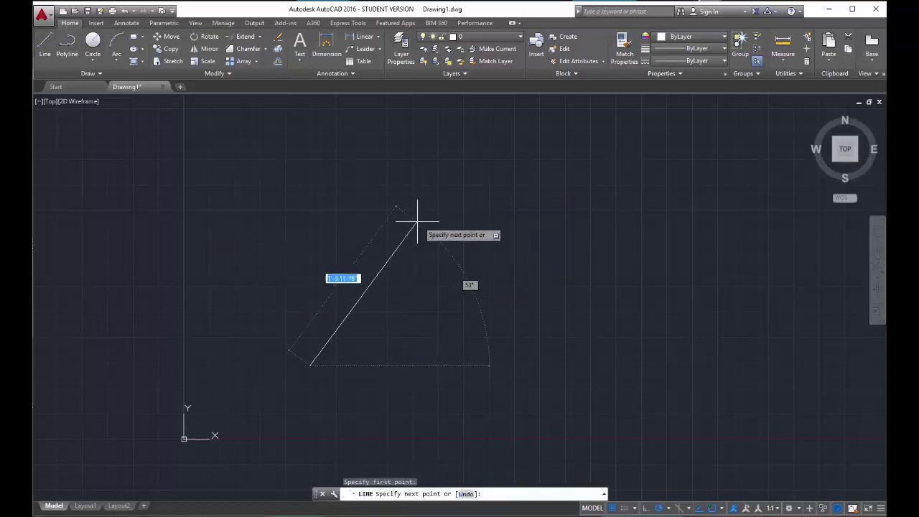
left_click(420, 222)
key("Escape")
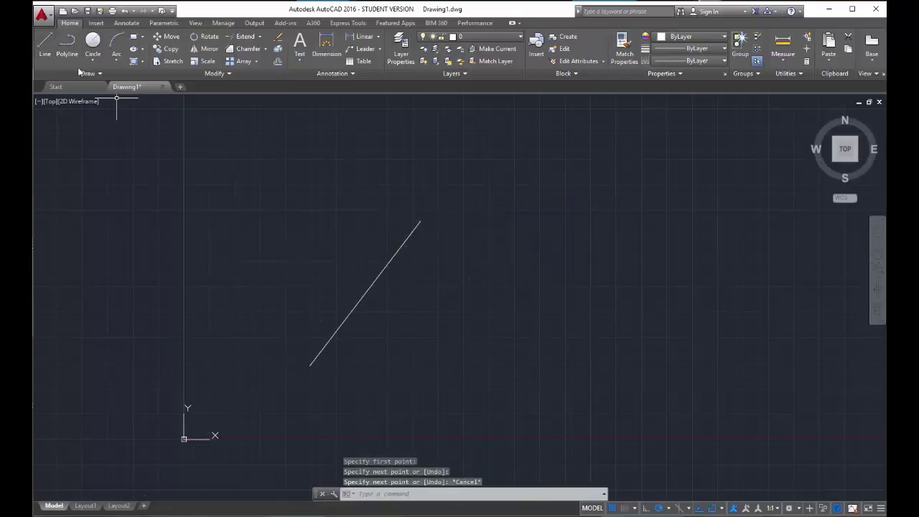
left_click(47, 43)
left_click(579, 387)
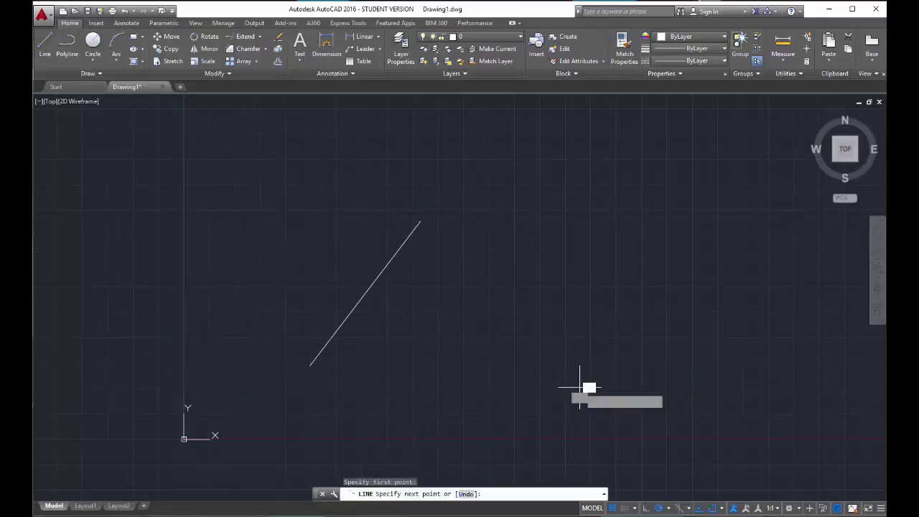
left_click(479, 227)
key("Escape")
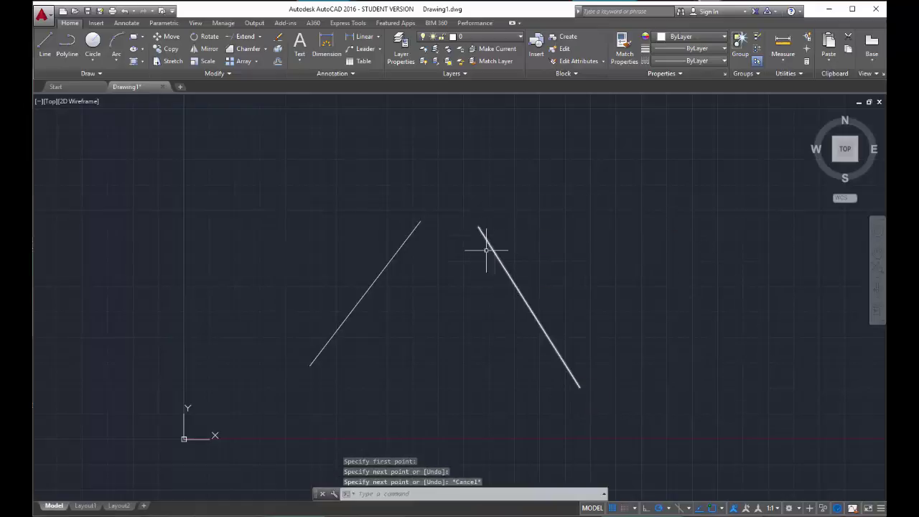
Try to extend the upper end of the right diagonal line to the left diagonal line as the boundary edge
left_click(243, 37)
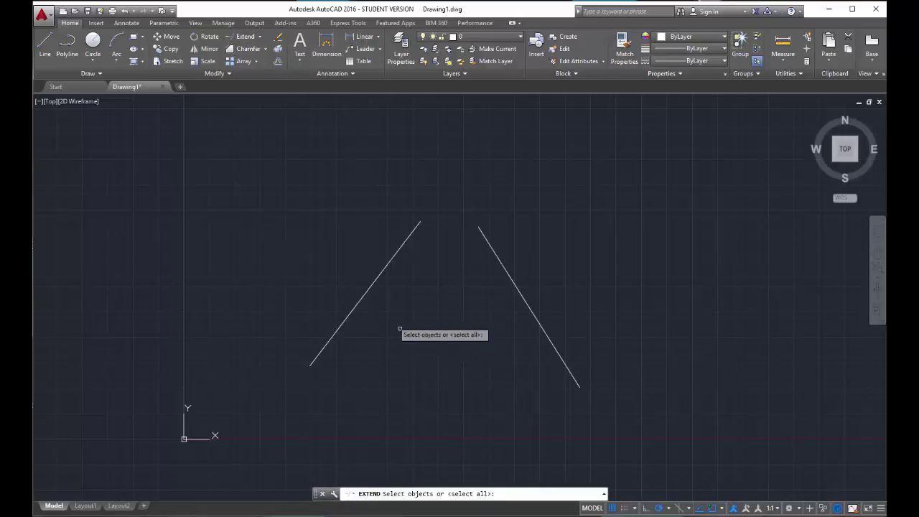
left_click(375, 281)
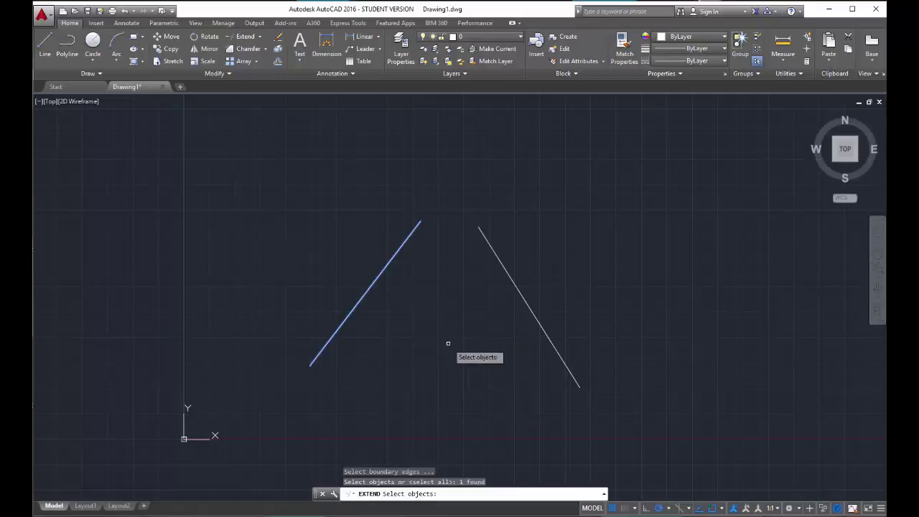
key("Return")
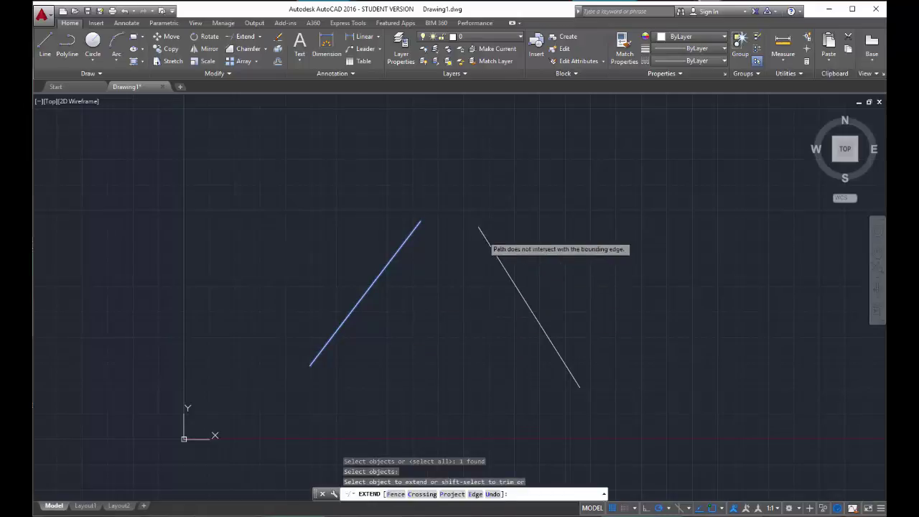
left_click(481, 234)
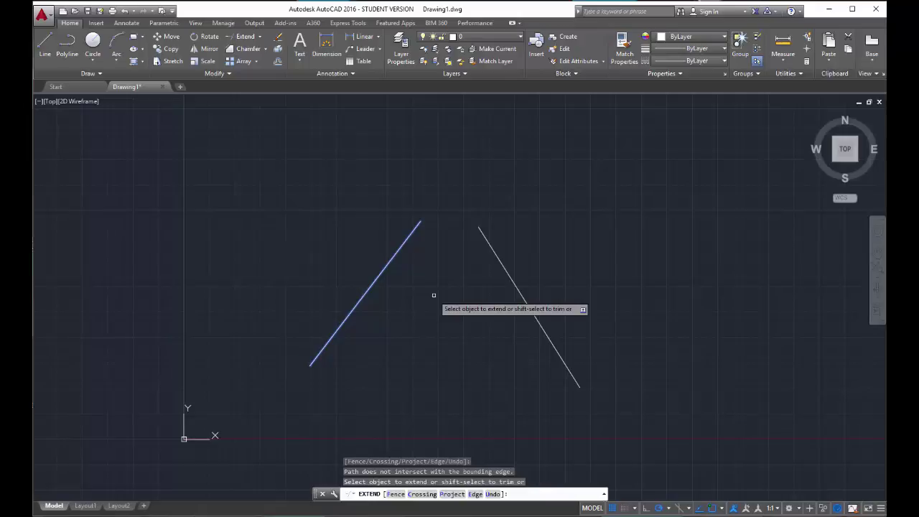
key("Escape")
Erase the two leaning diagonal lines
left_click(498, 207)
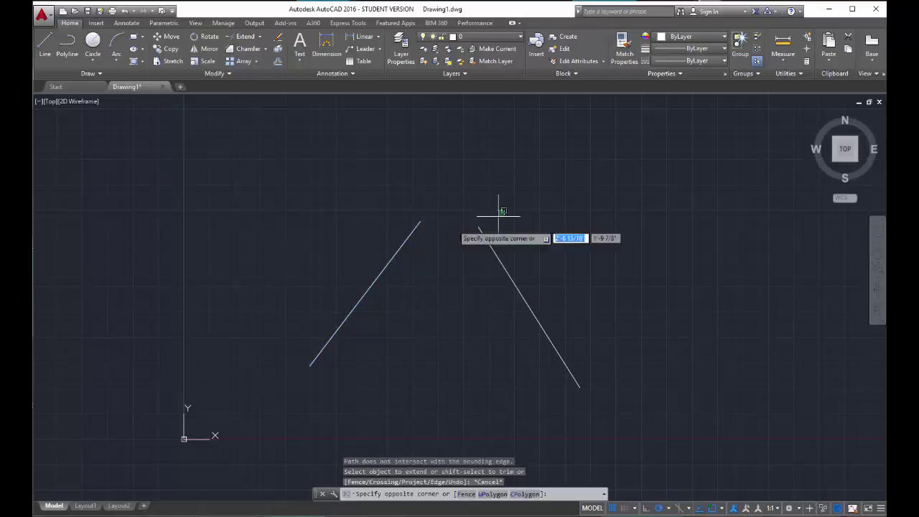
left_click(373, 250)
key("Delete")
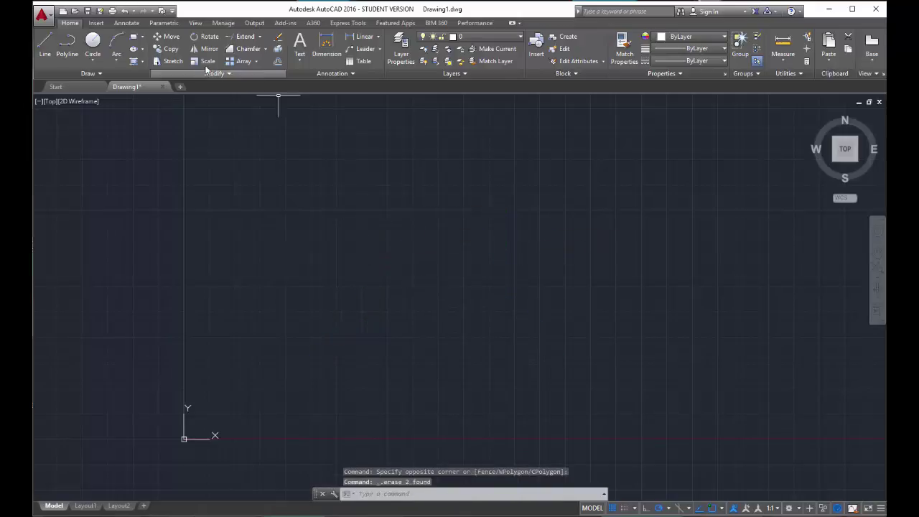
Draw a circle with a radius of about 6 inches in the upper left part of the drawing area
type("c")
key("Return")
left_click(344, 222)
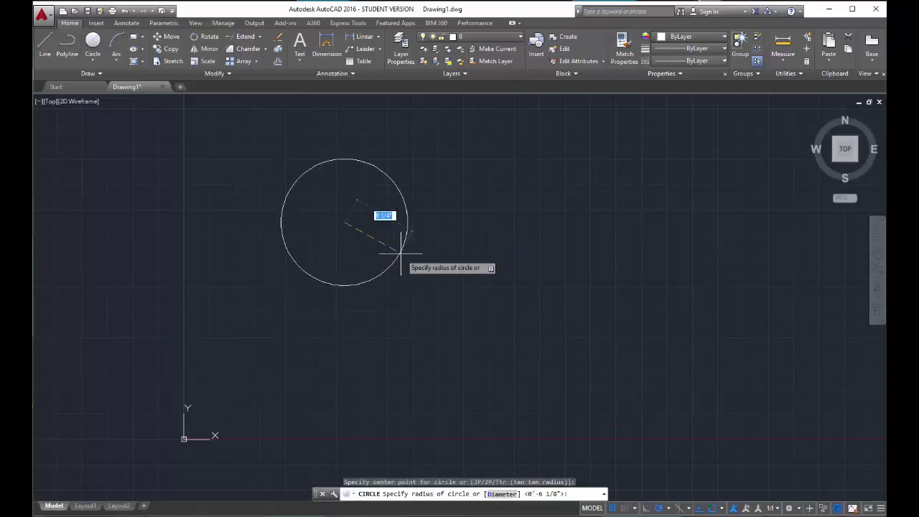
left_click(402, 252)
Draw a long line sloping down to the right, starting a short gap away from the circle's lower right side
left_click(44, 44)
left_click(444, 280)
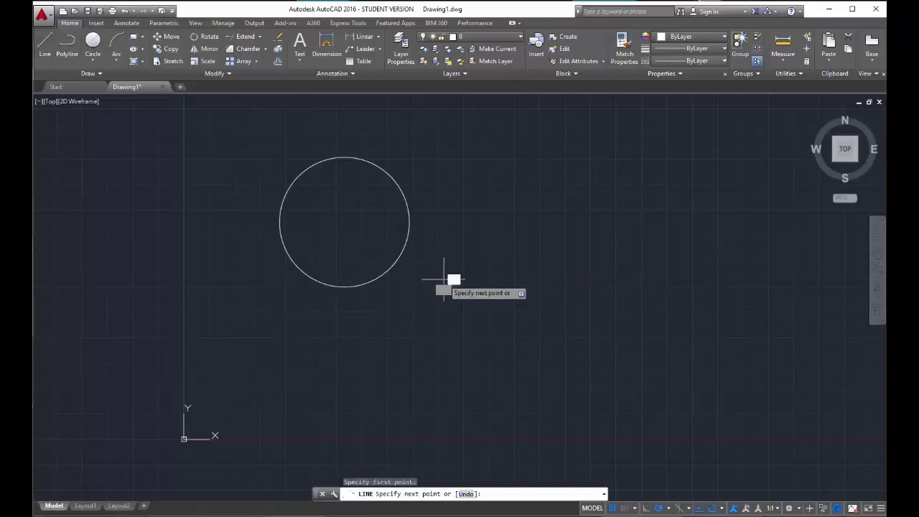
left_click(696, 389)
key("Escape")
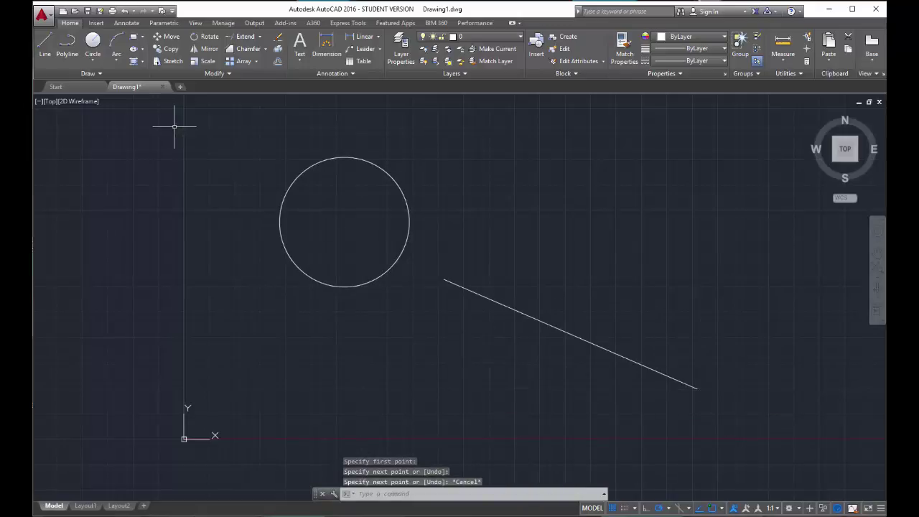
Extend the upper end of the sloping line to the circle, using the circle as the boundary edge
left_click(244, 36)
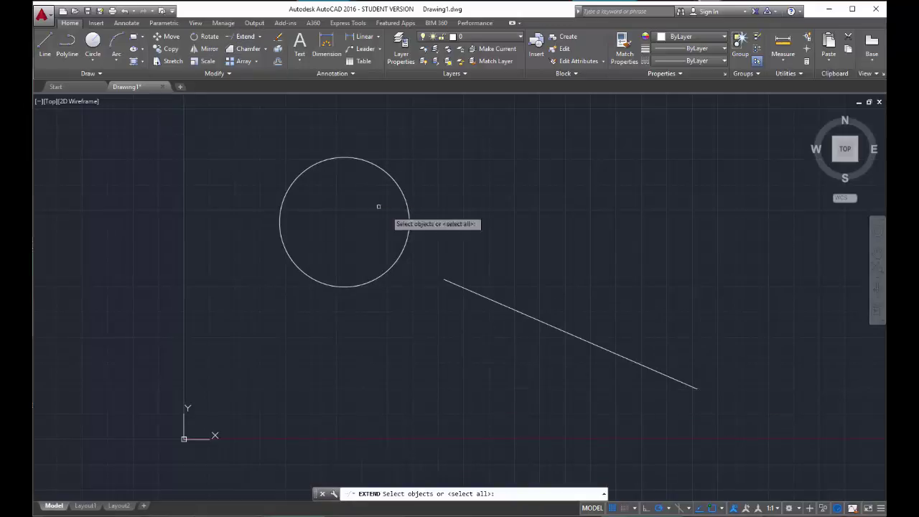
left_click(406, 201)
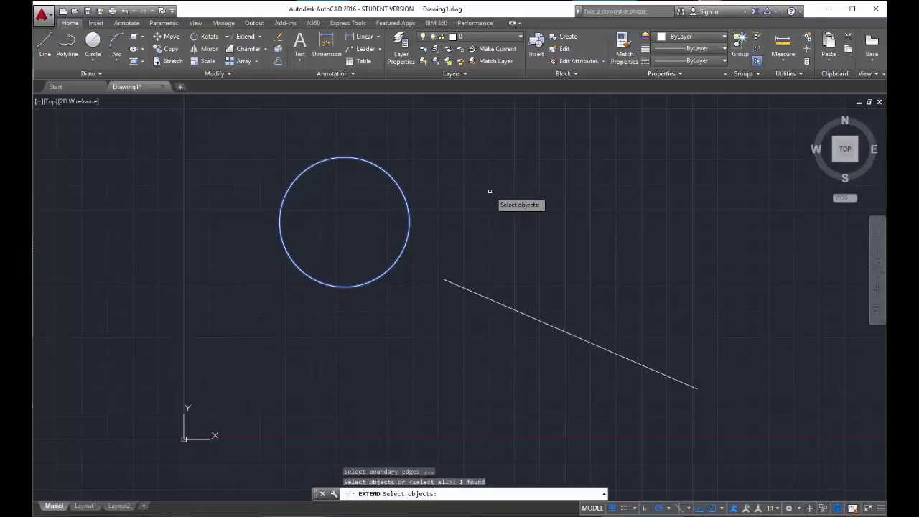
key("Return")
left_click(442, 282)
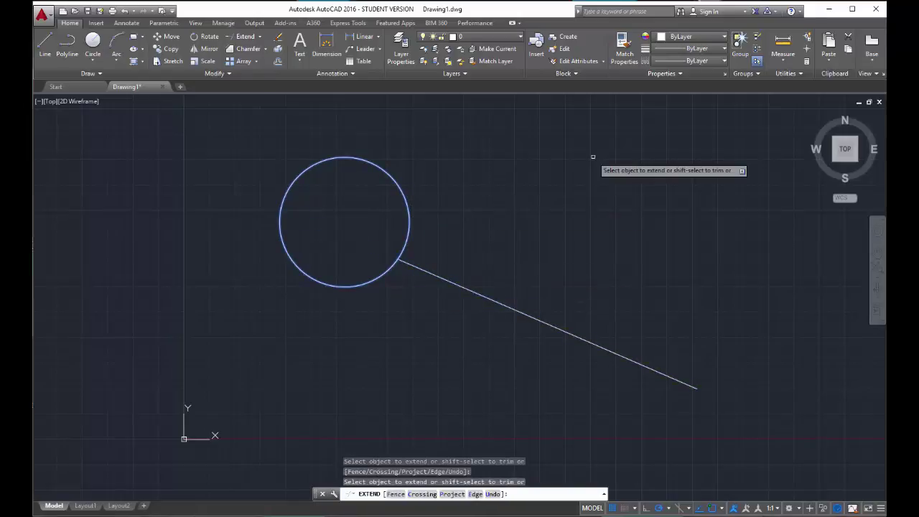
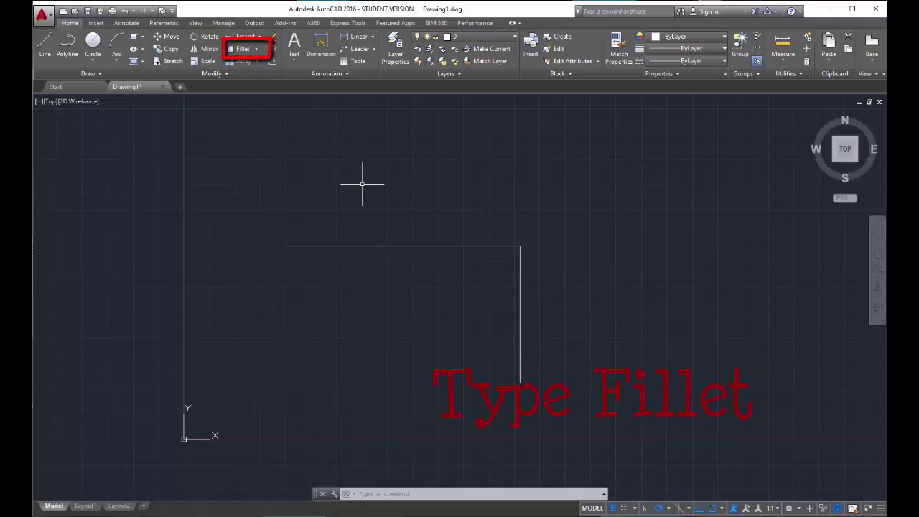
Fillet the corner between the horizontal line and the vertical line with a radius of 2 inches
type("fillet")
key("Return")
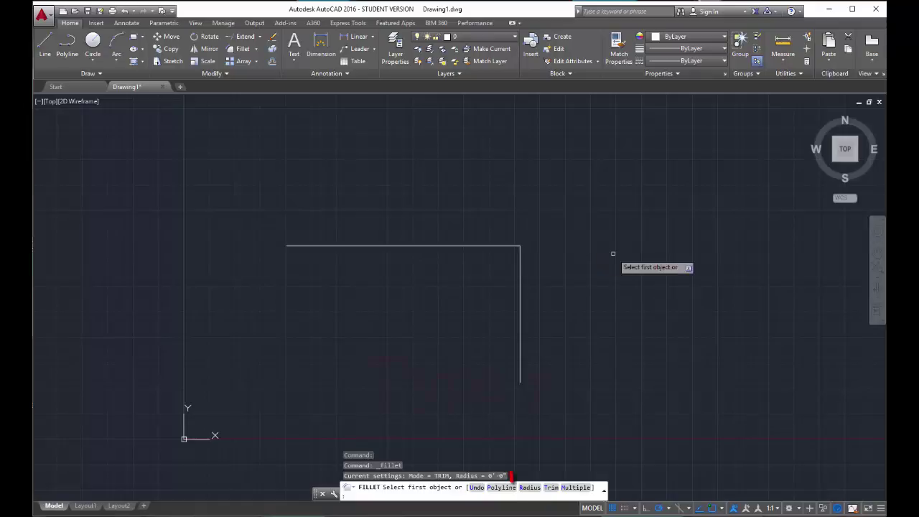
type("r")
key("Return")
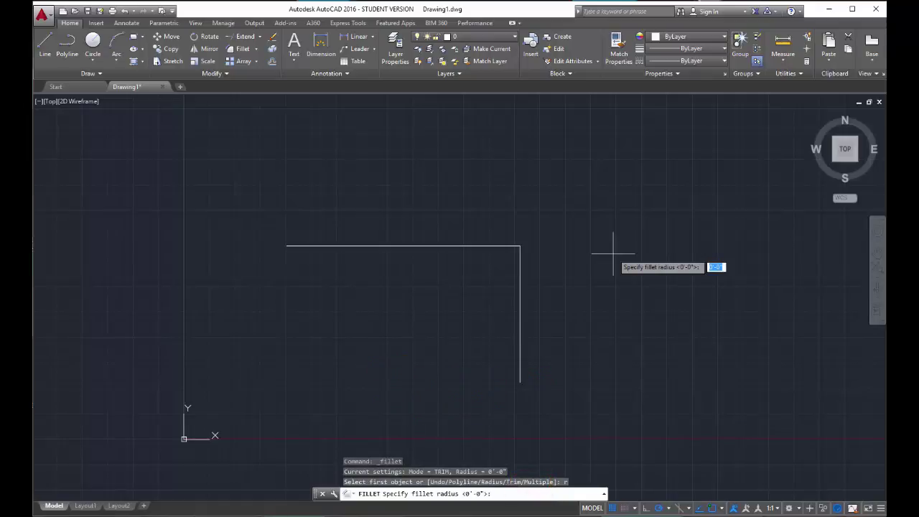
type("2")
key("Return")
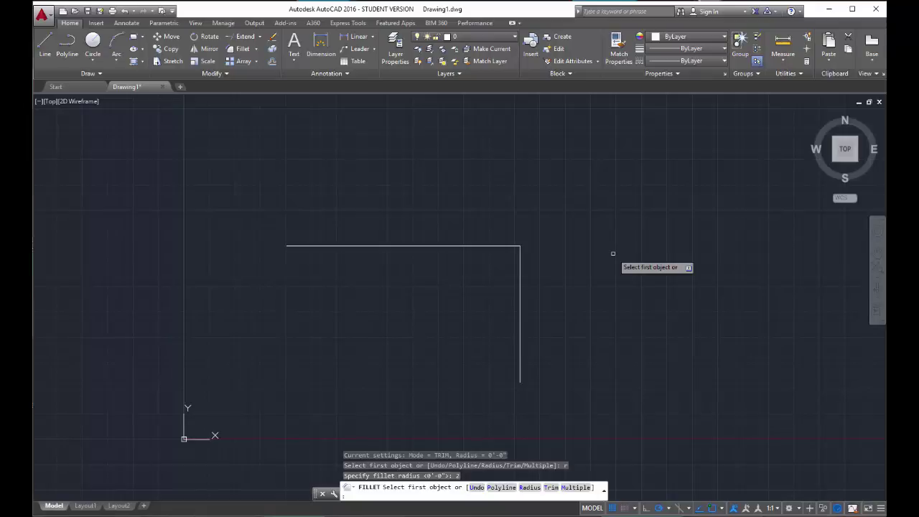
left_click(479, 246)
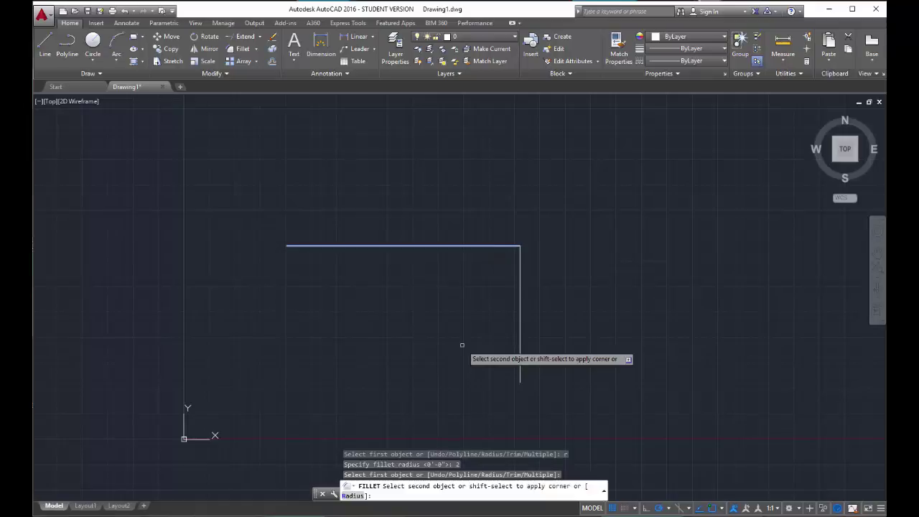
left_click(521, 313)
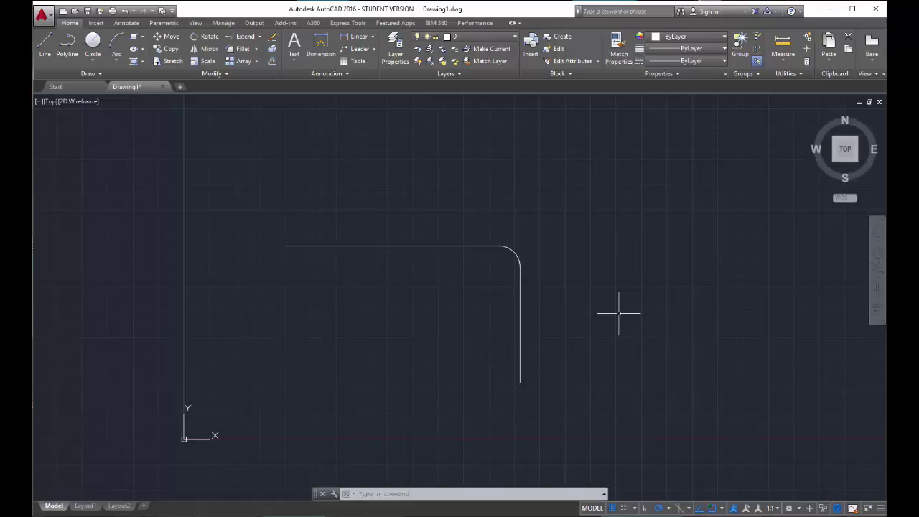
Draw two connected sloping lines forming a narrow pointed corner to the right of the filleted shape
key("Delete")
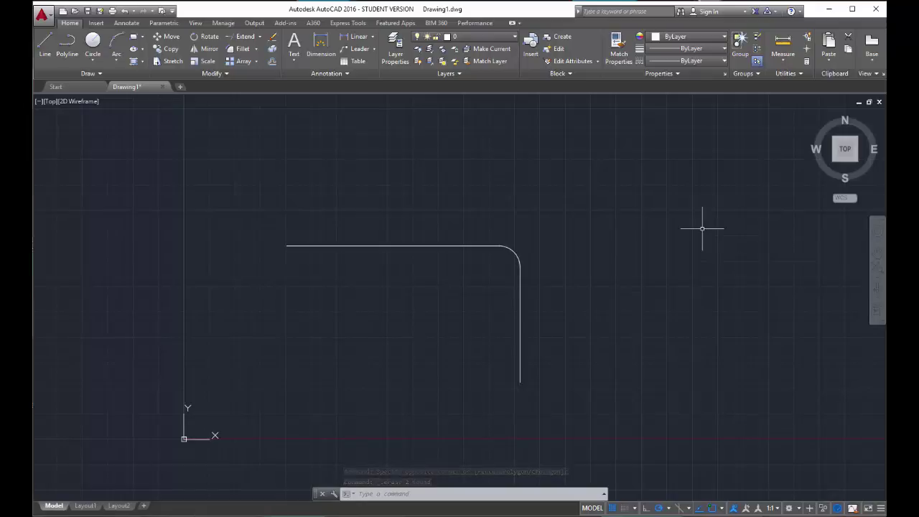
type("l")
key("Return")
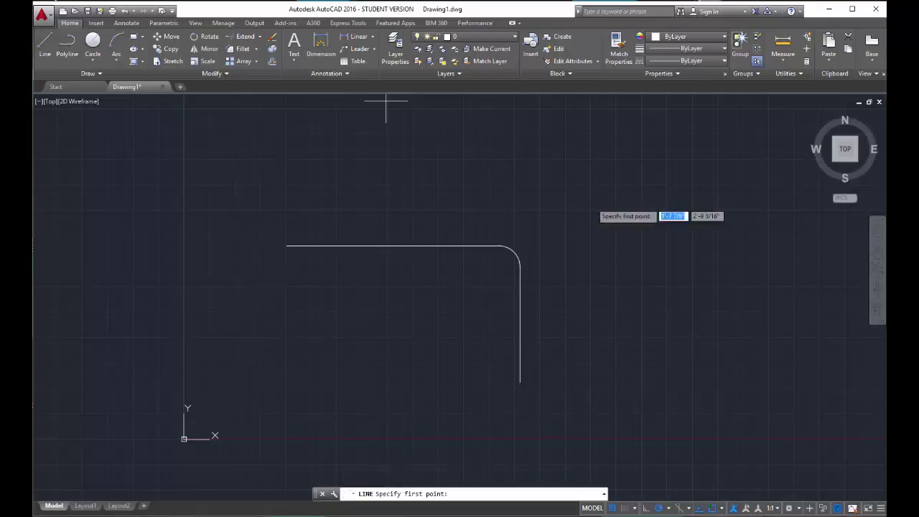
left_click(605, 316)
left_click(744, 186)
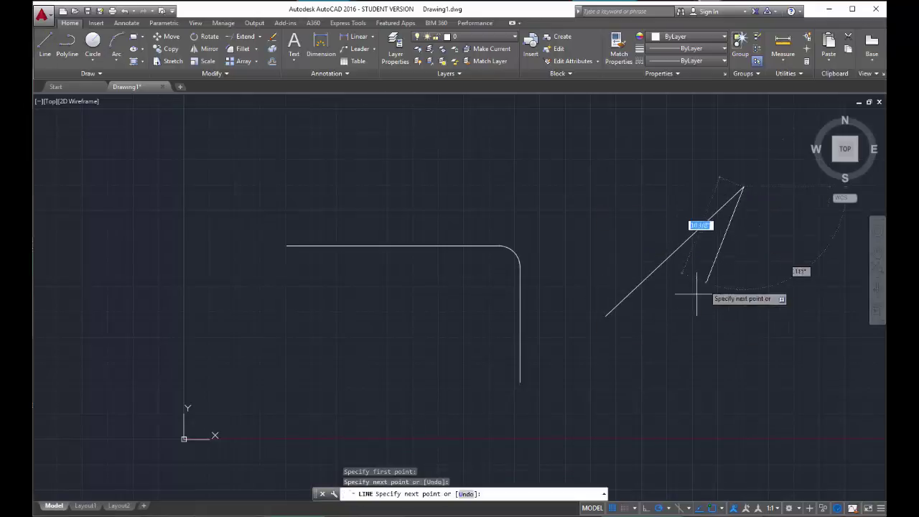
left_click(619, 371)
key("Escape")
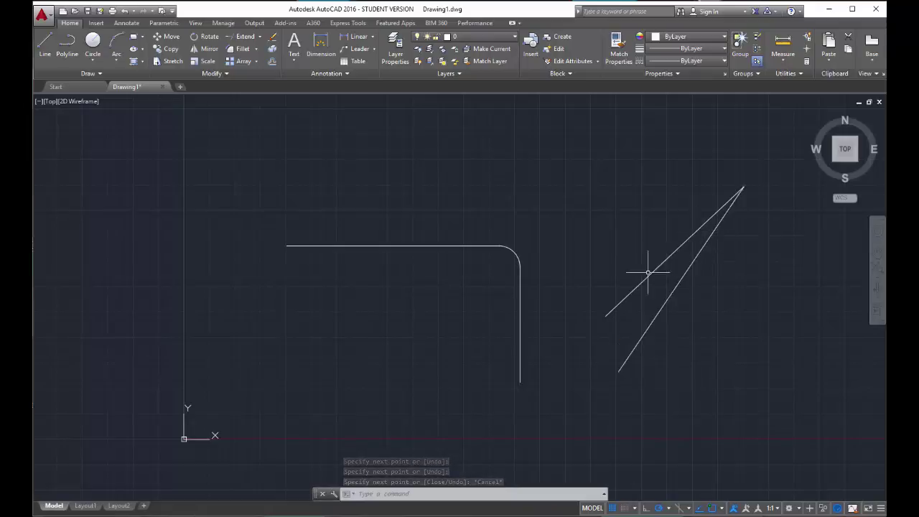
Try to fillet the narrow corner between the two sloping lines with a radius of 10 inches
left_click(242, 50)
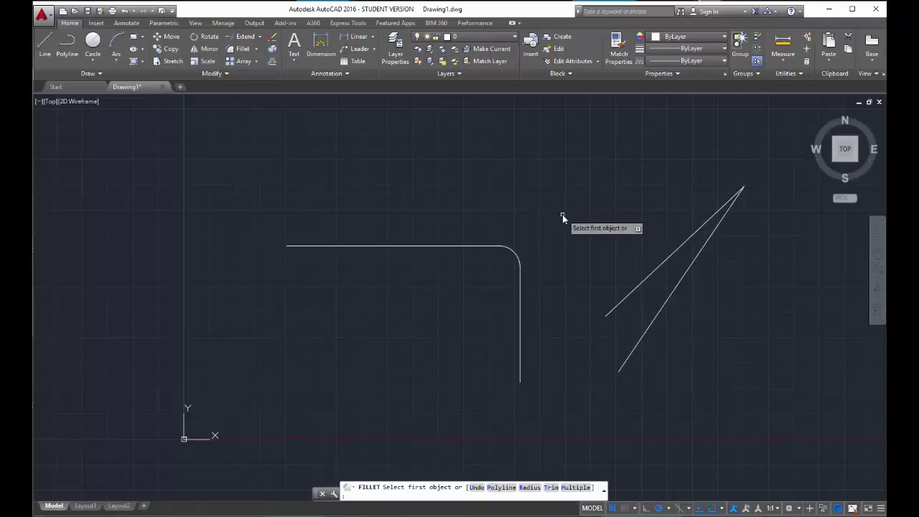
type("r")
key("Return")
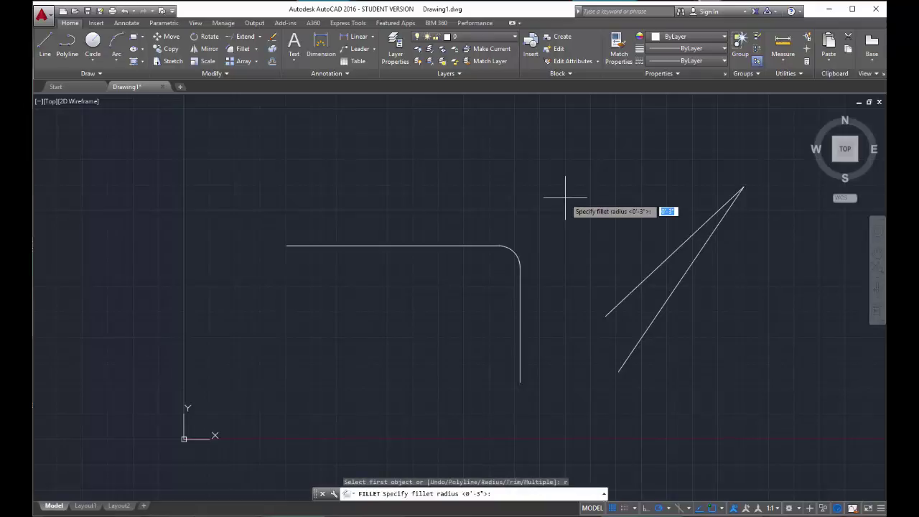
type("10")
key("Return")
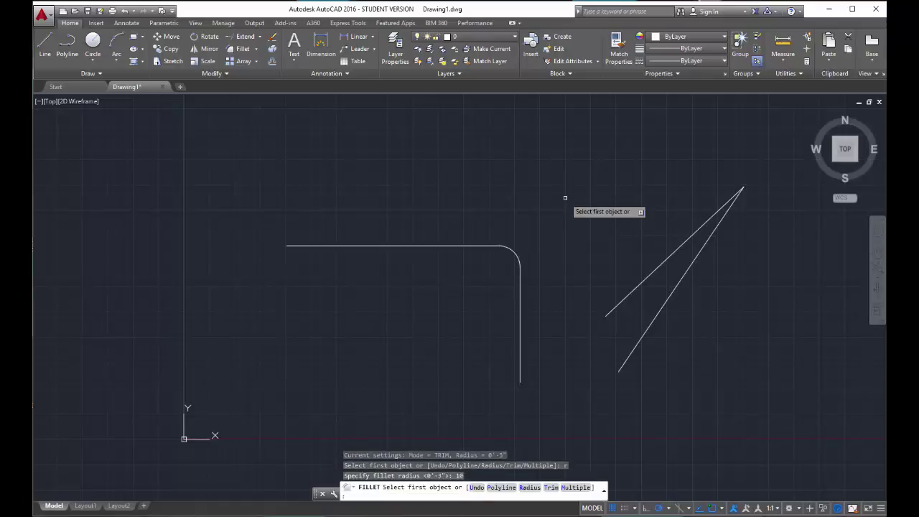
left_click(627, 296)
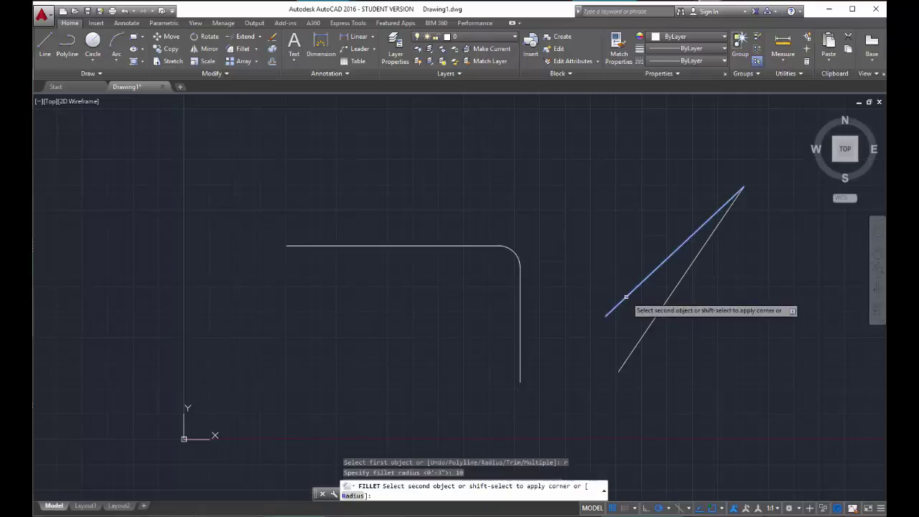
left_click(659, 311)
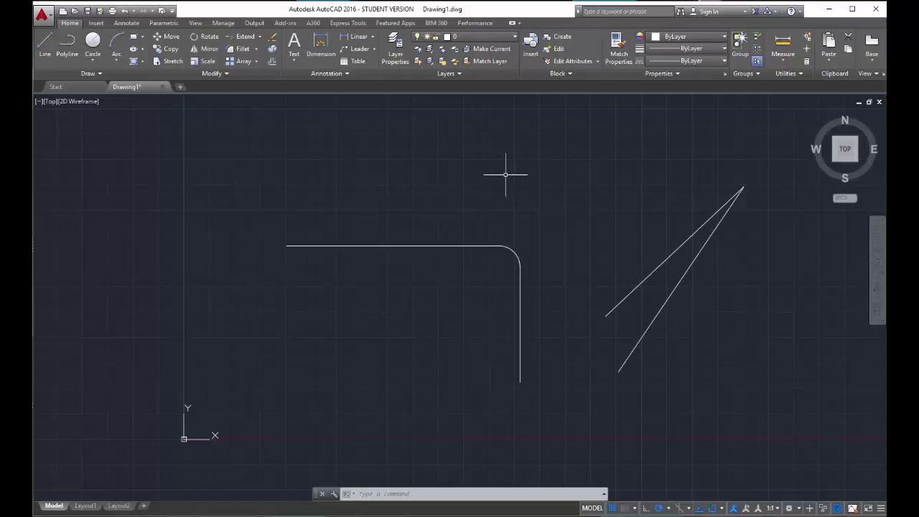
Fillet the narrow corner between the two sloping lines with a radius of 0.5 inch
left_click(239, 49)
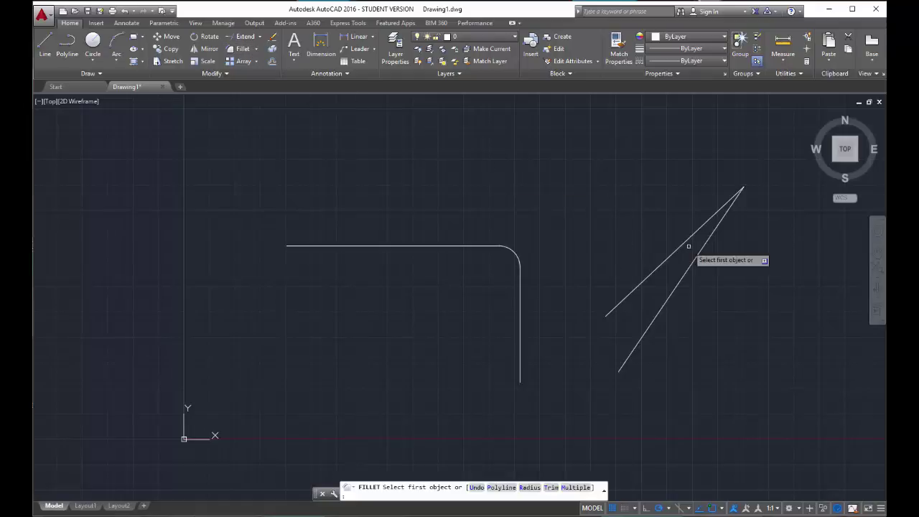
type("r")
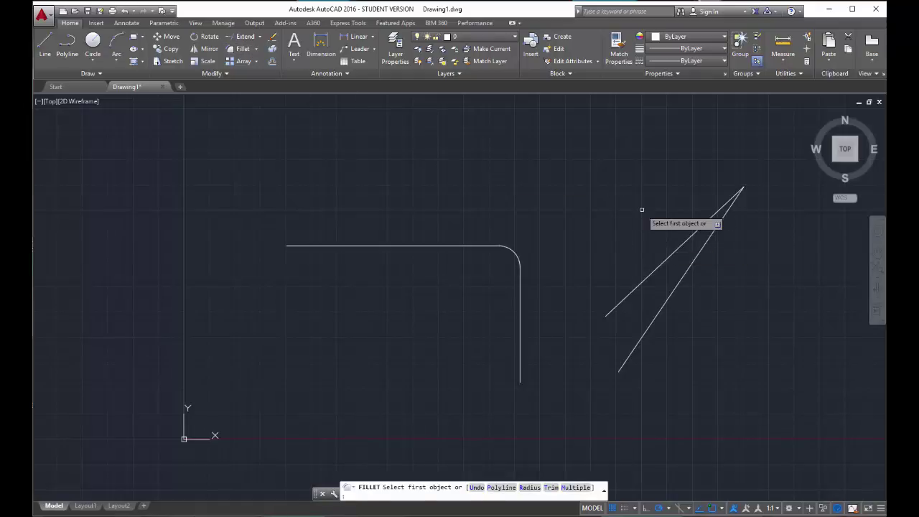
key("Return")
type(".5")
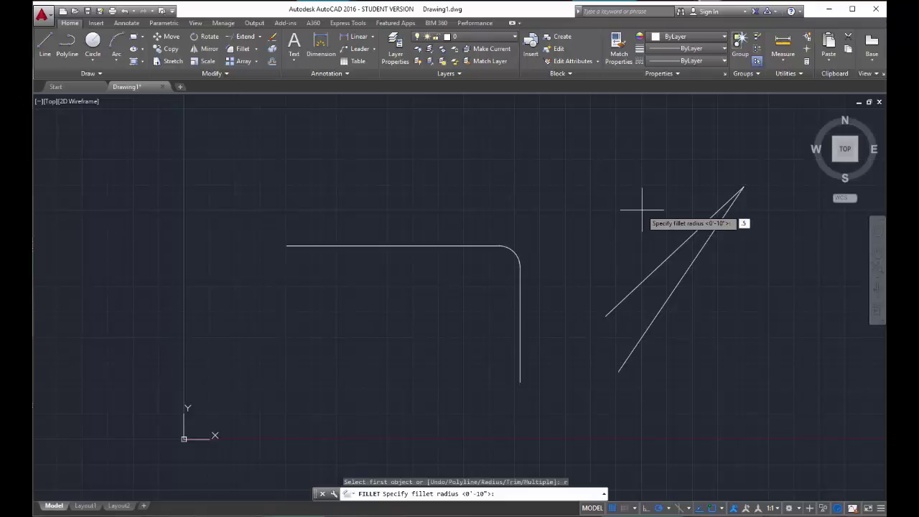
key("Return")
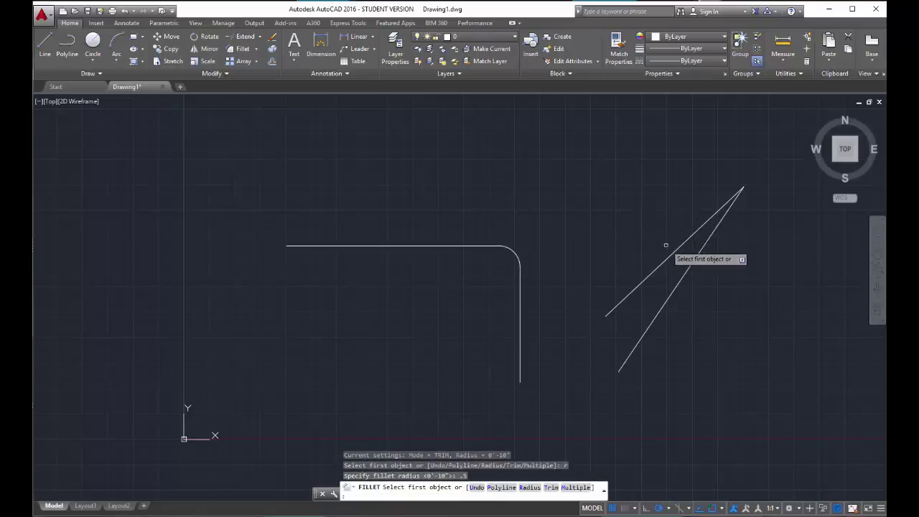
left_click(674, 253)
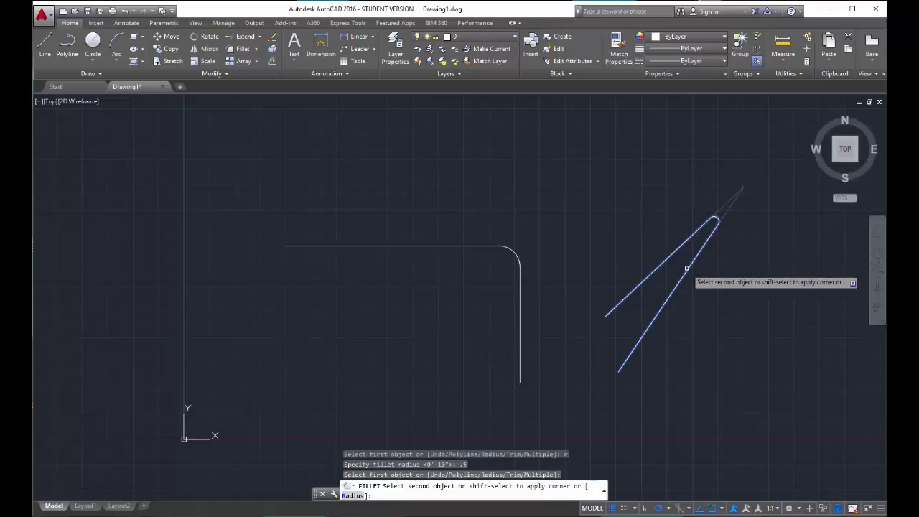
left_click(687, 267)
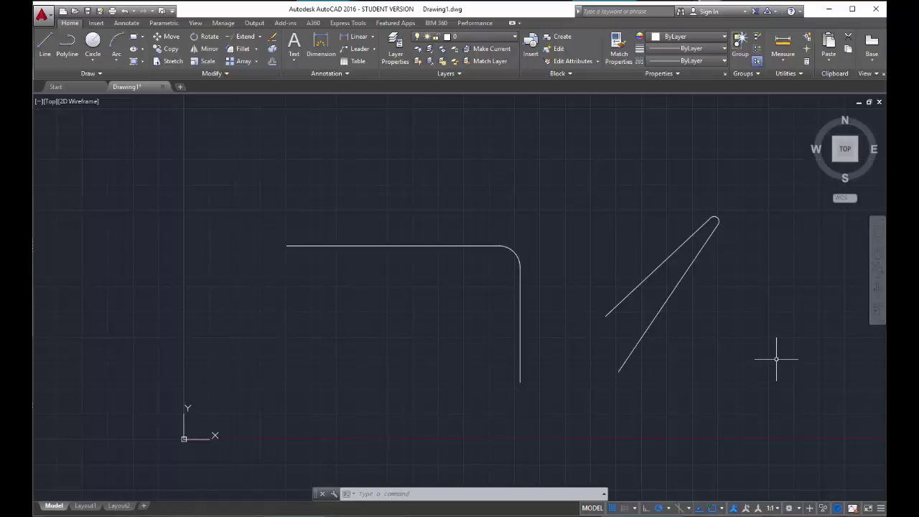
Erase all objects and draw a horizontal line with a vertical line running down from its right end
key("ctrl+a")
key("Delete")
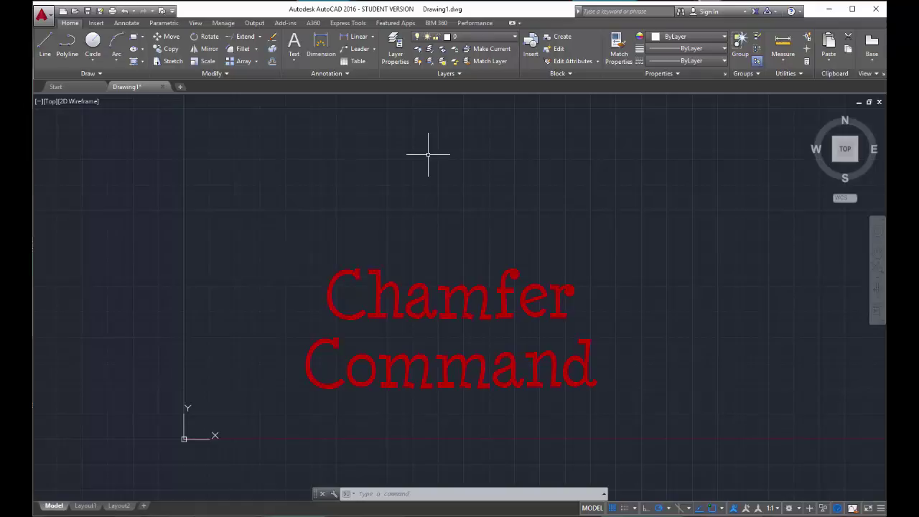
left_click(44, 43)
left_click(303, 207)
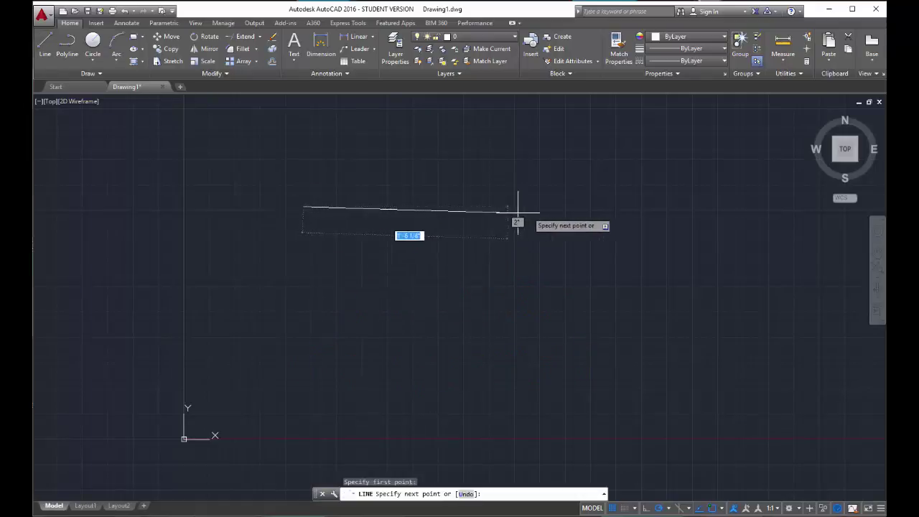
left_click(580, 206)
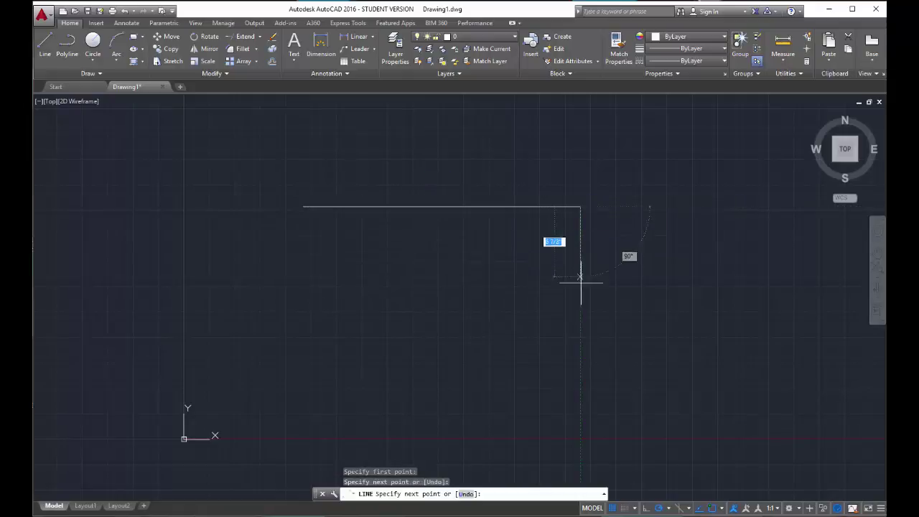
left_click(581, 395)
right_click(665, 386)
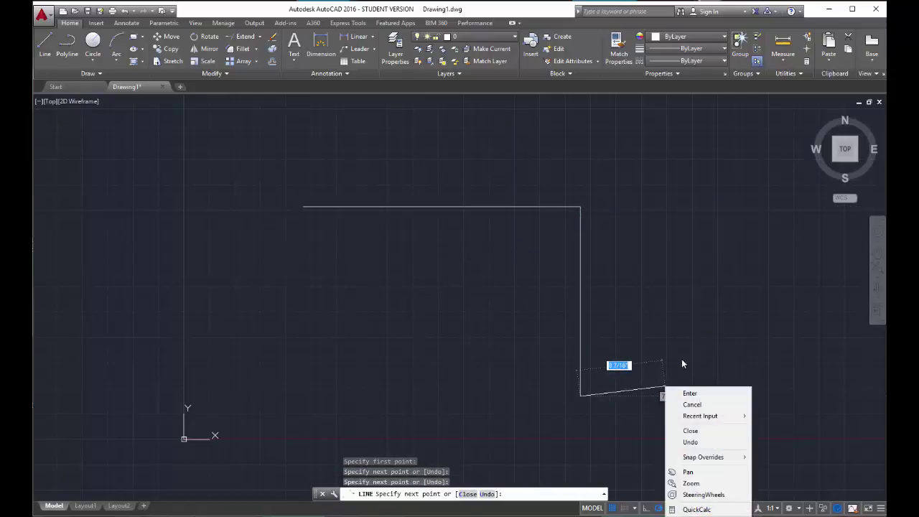
left_click(686, 391)
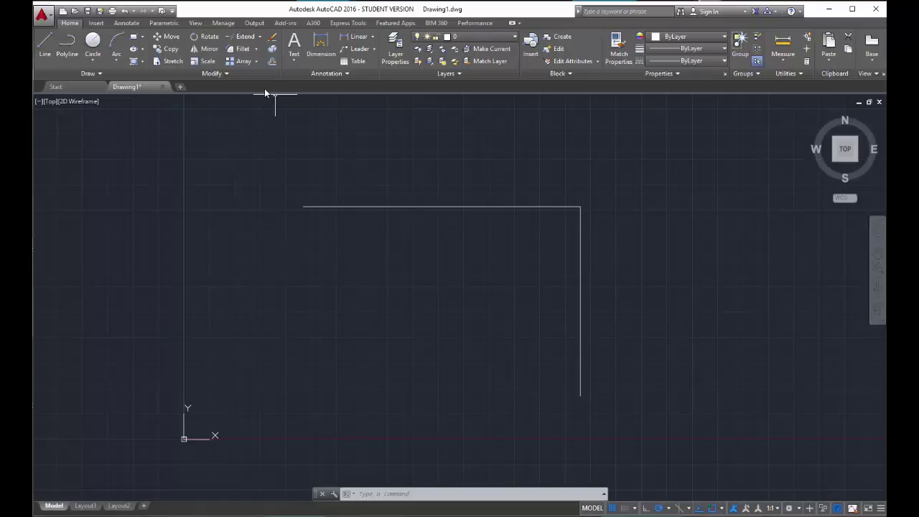
Chamfer the corner between the horizontal and vertical lines with both distances set to 1 inch
left_click(256, 50)
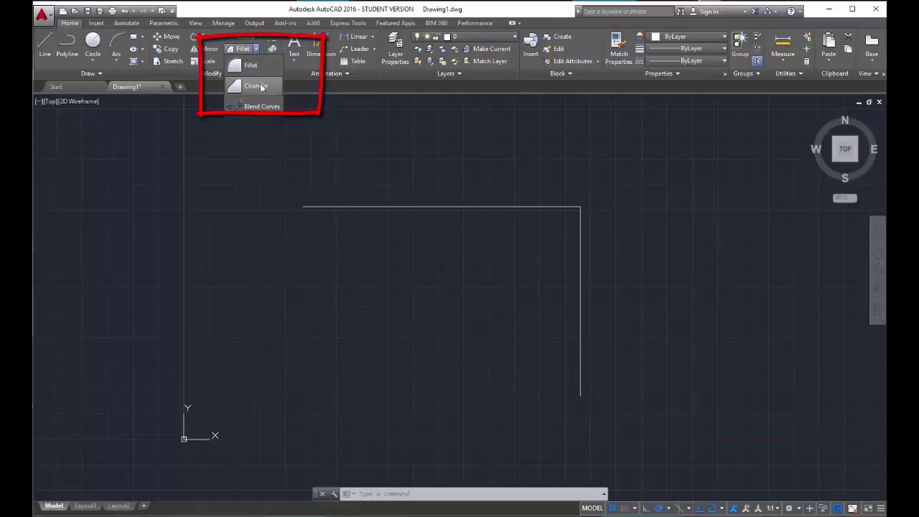
left_click(261, 86)
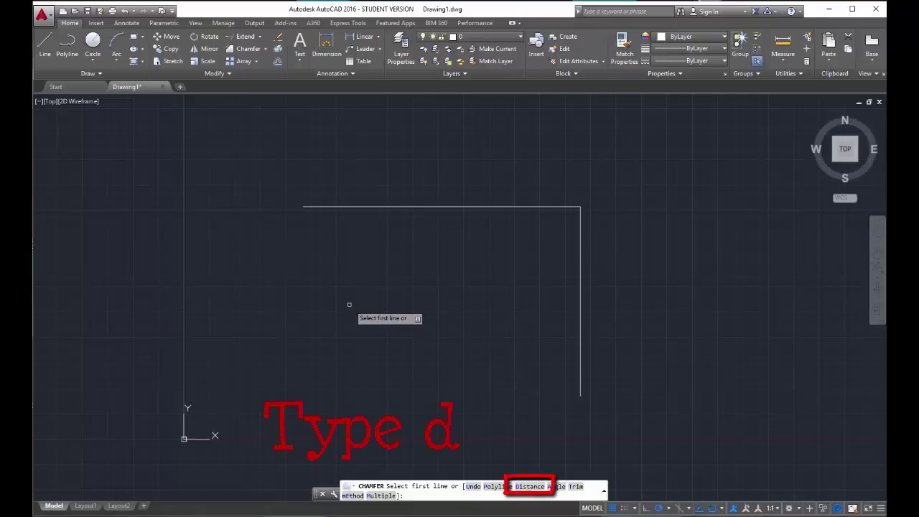
type("d")
key("Return")
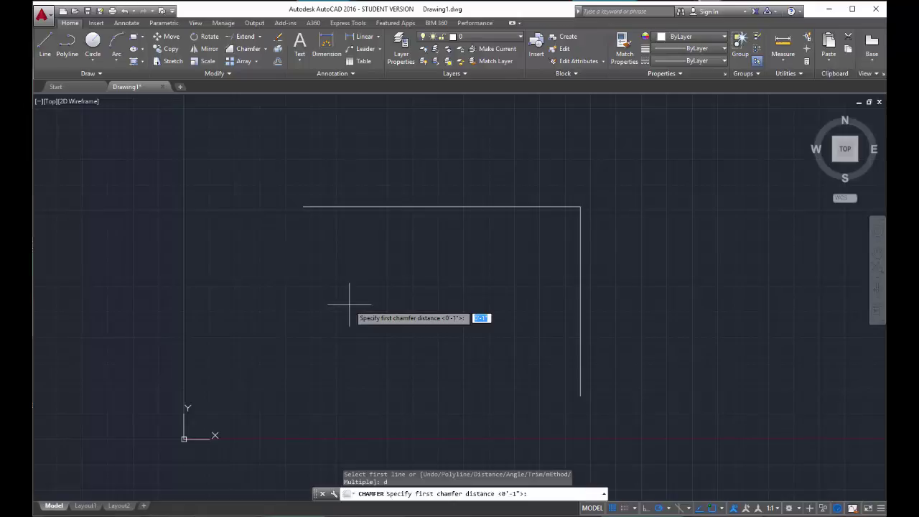
type("1'")
key("Return")
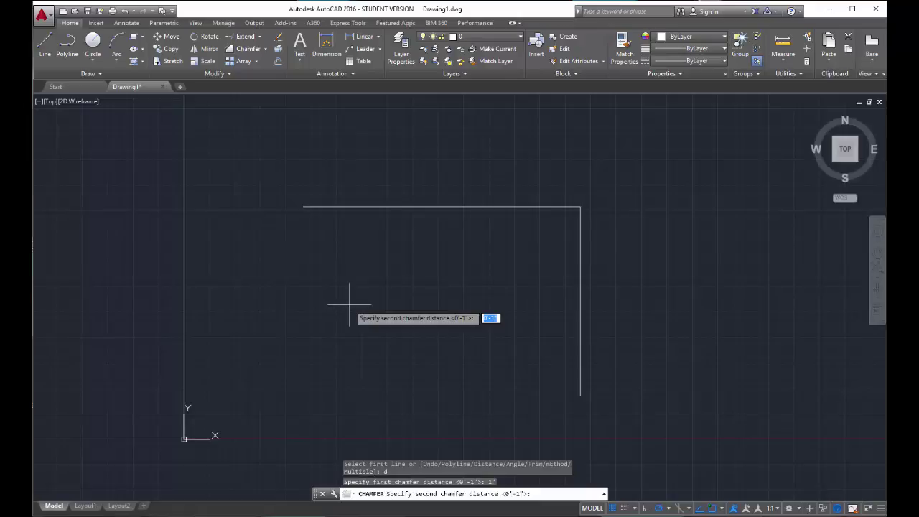
type("1\"")
key("Return")
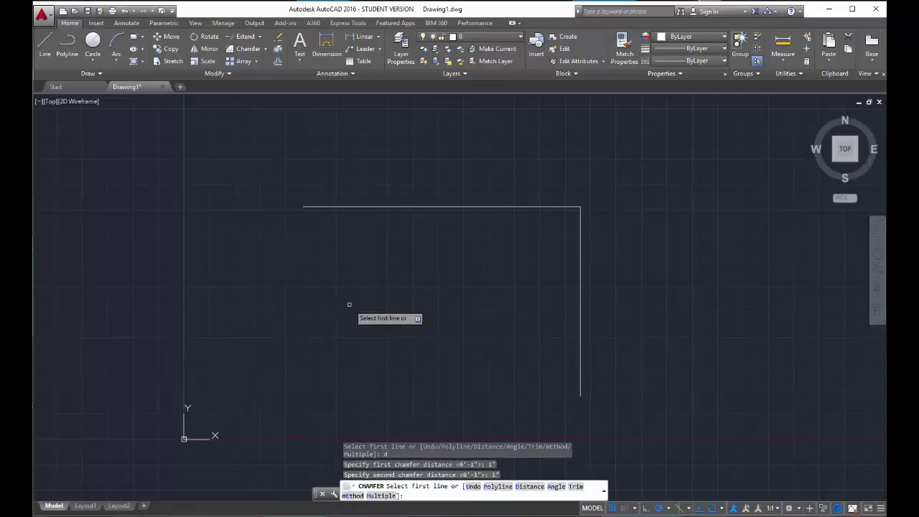
left_click(404, 206)
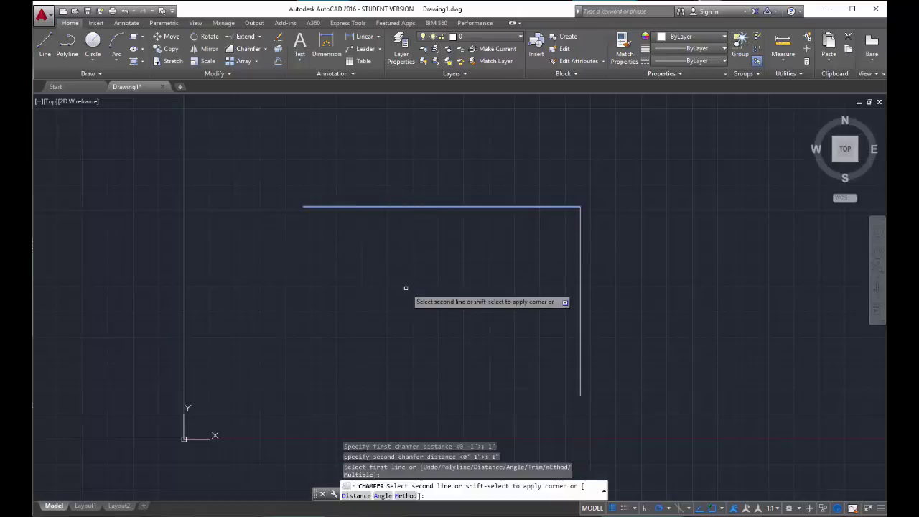
left_click(581, 286)
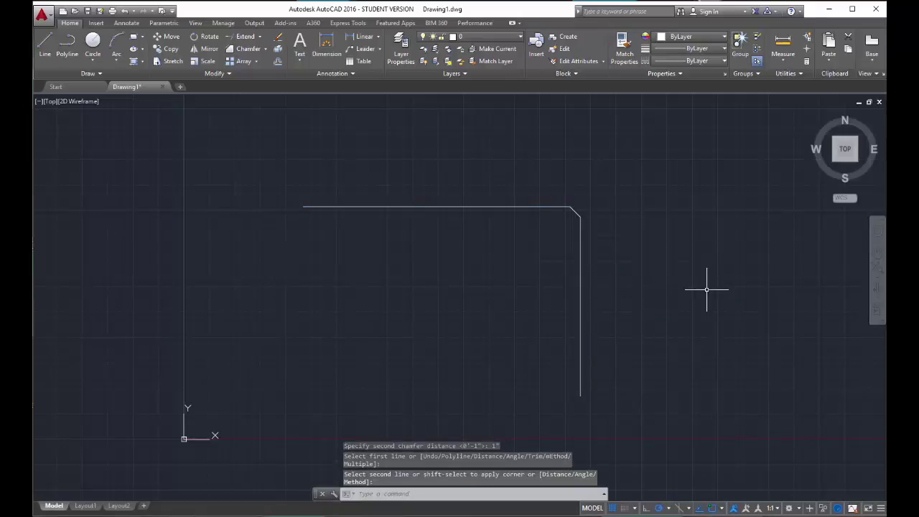
Redraw the cut-off corner with lines from the chamfer's lower end up to the original corner and across to its upper end
scroll(585, 199, "up", 5)
type("l")
key("Return")
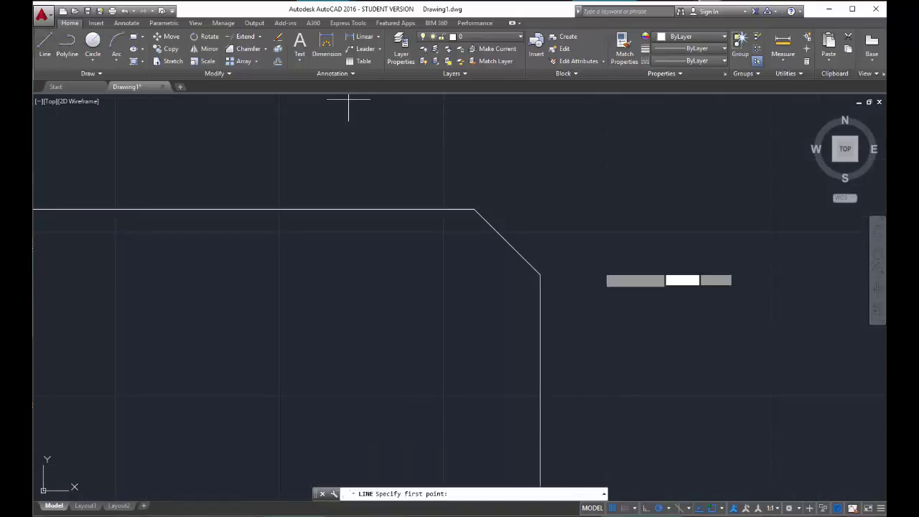
left_click(540, 274)
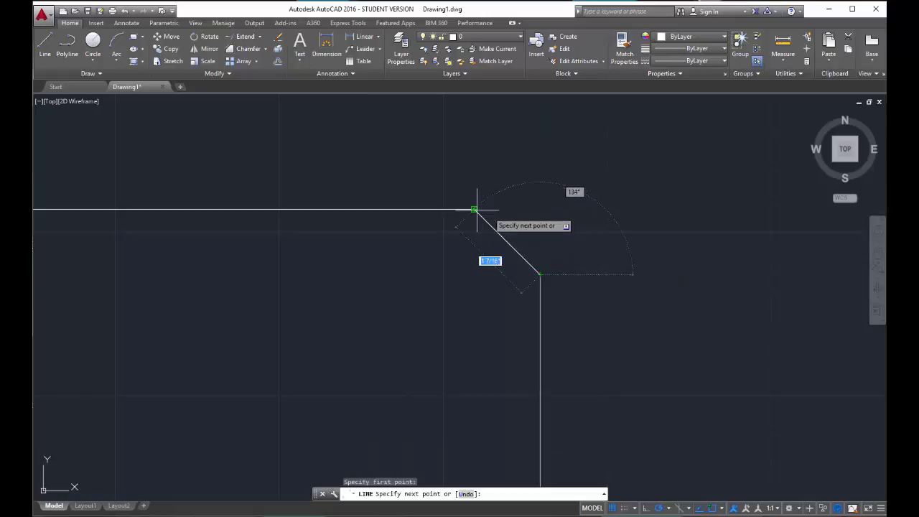
left_click(540, 209)
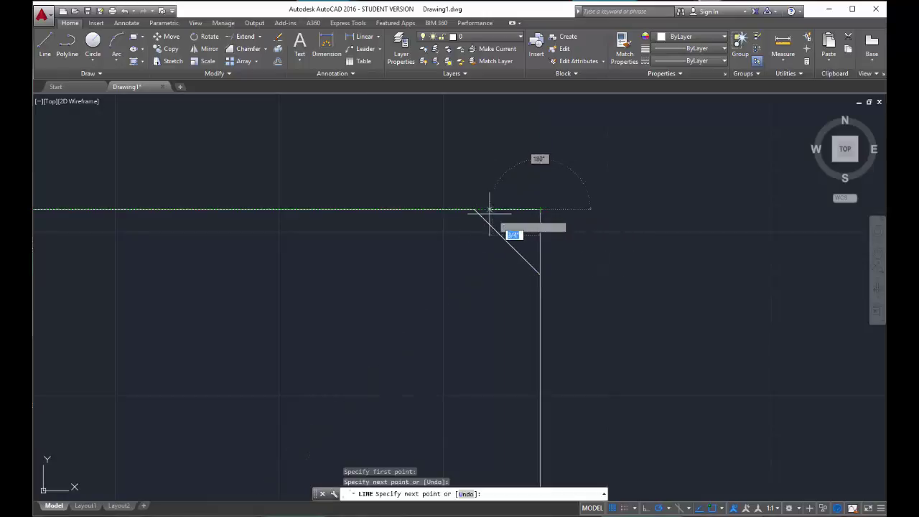
left_click(476, 209)
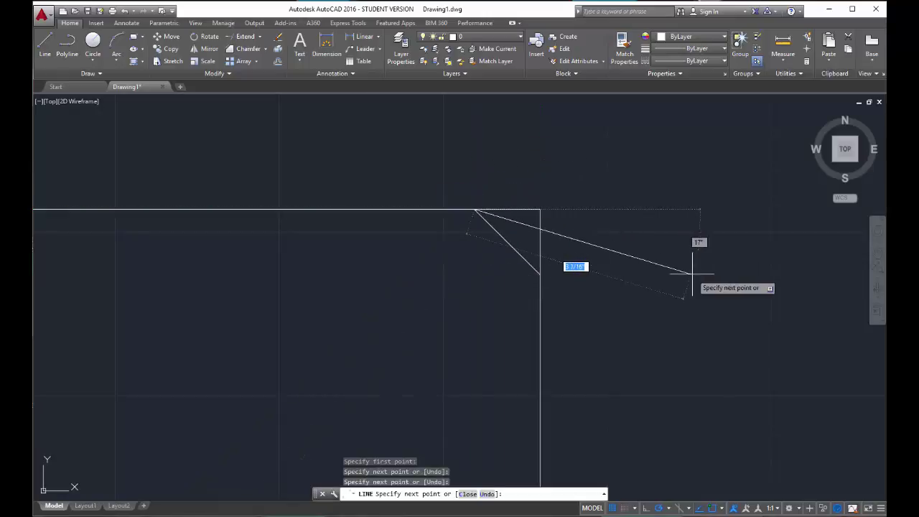
key("Escape")
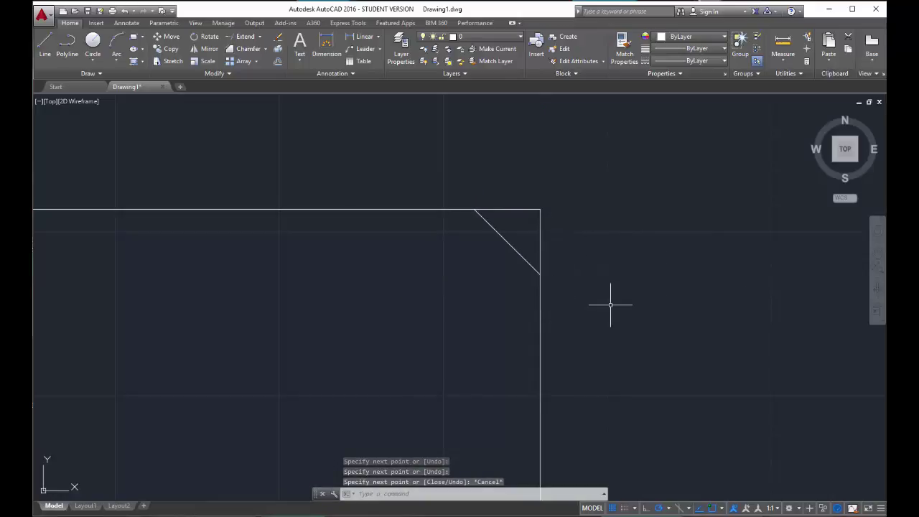
Measure the distance from the original corner down to the chamfer's lower end
left_click(783, 43)
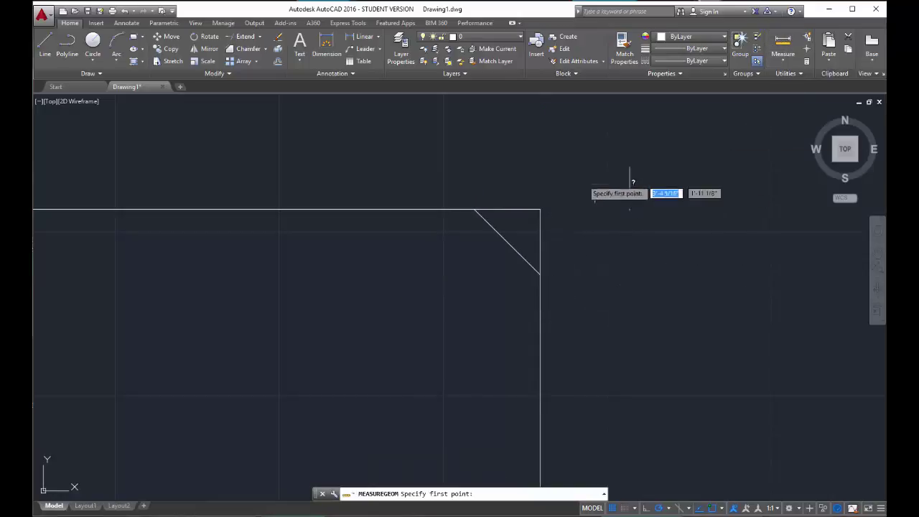
left_click(540, 209)
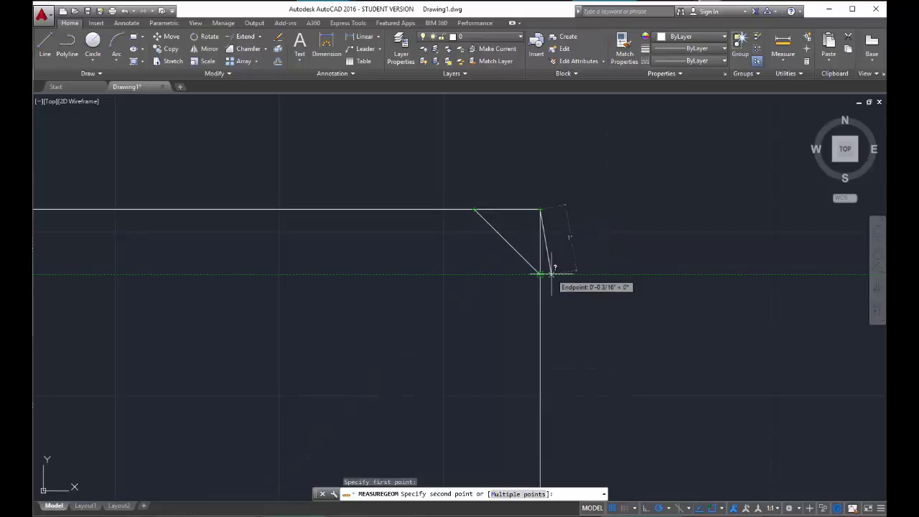
key("Escape")
mouse_move(498, 266)
middle_mouse_down()
mouse_move(479, 305)
mouse_move(575, 269)
mouse_move(560, 283)
middle_mouse_up()
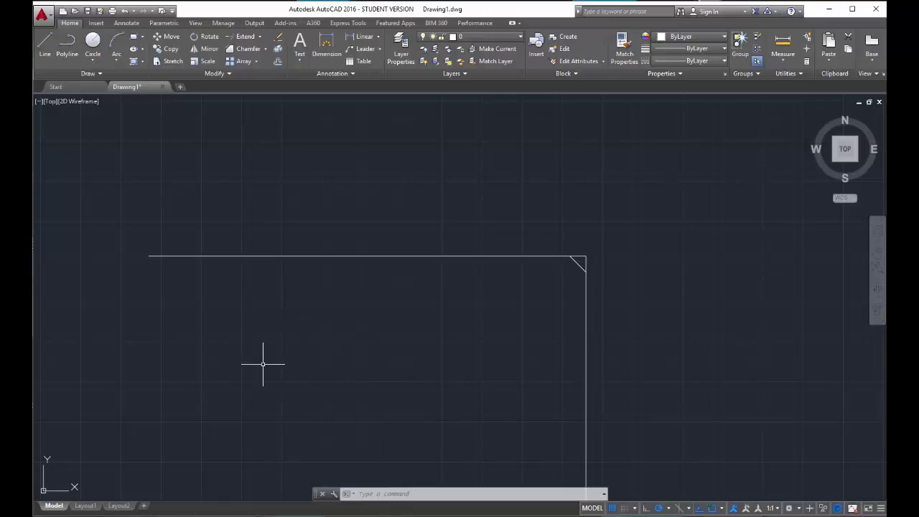
Erase the chamfer line and the two short lines that redraw the corner
left_click(590, 253)
left_click(571, 271)
key("Delete")
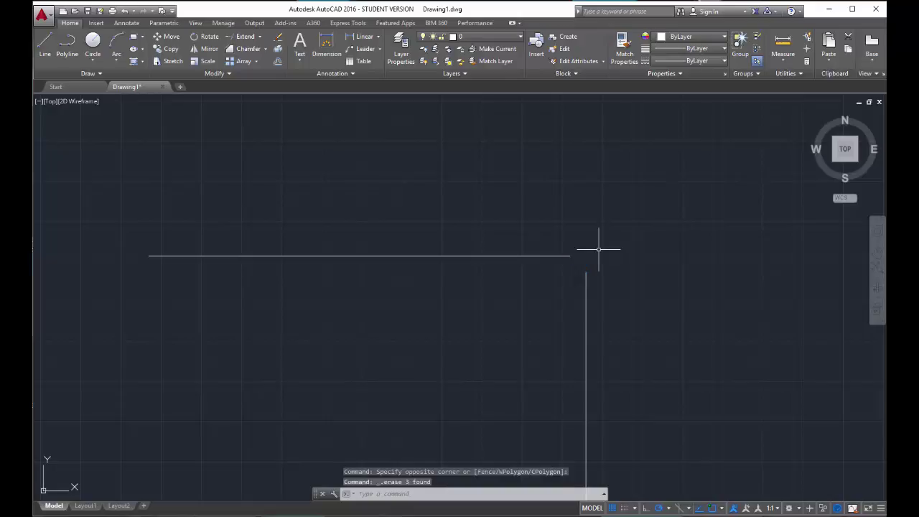
Stretch the vertical line's upper end and the horizontal line's right end until both meet in a square corner
left_click(601, 270)
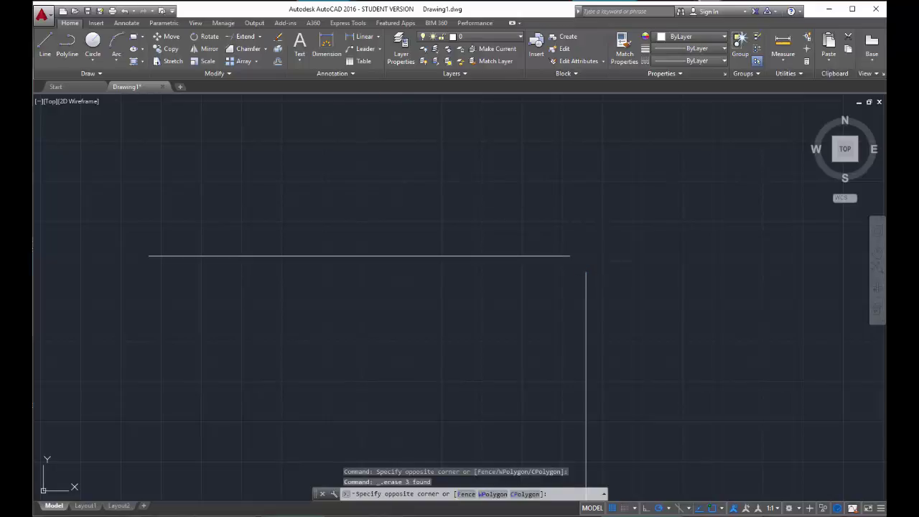
left_click(585, 267)
left_click(586, 272)
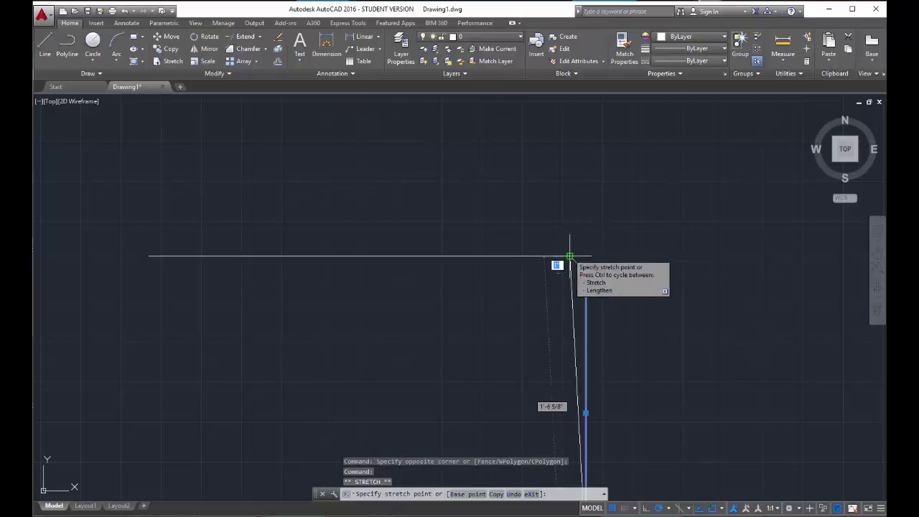
left_click(586, 257)
left_click(569, 256)
key("Escape")
Chamfer the corner with a first distance of 2 inches on the vertical line and a second distance of 0.5 on the horizontal line
left_click(248, 49)
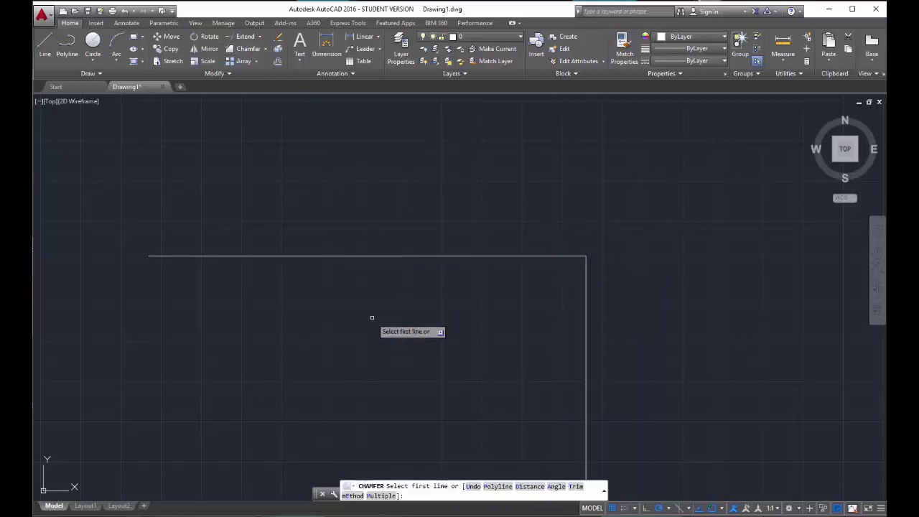
type("d")
key("Return")
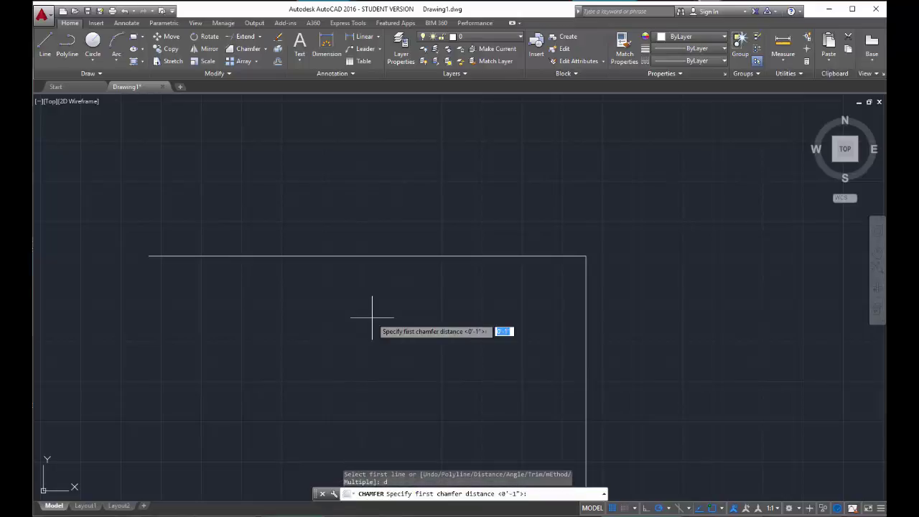
type("2'")
key("Return")
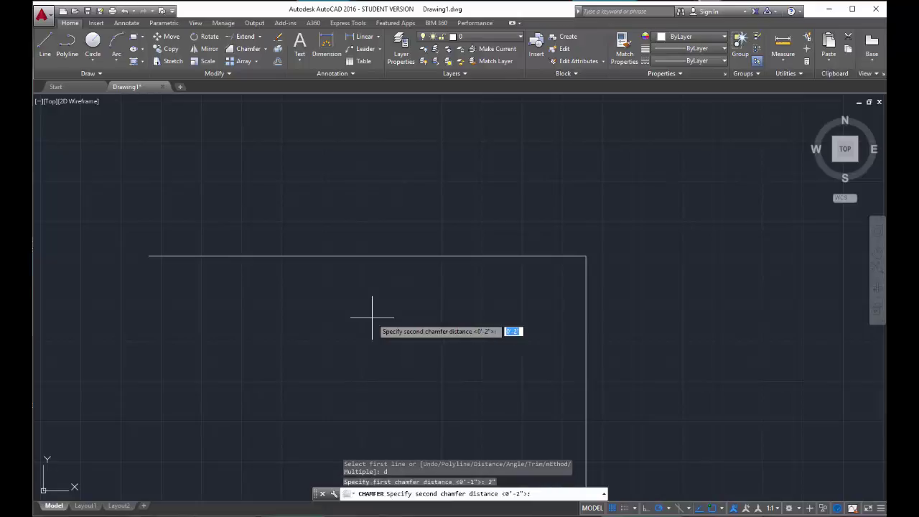
type(".5")
key("Return")
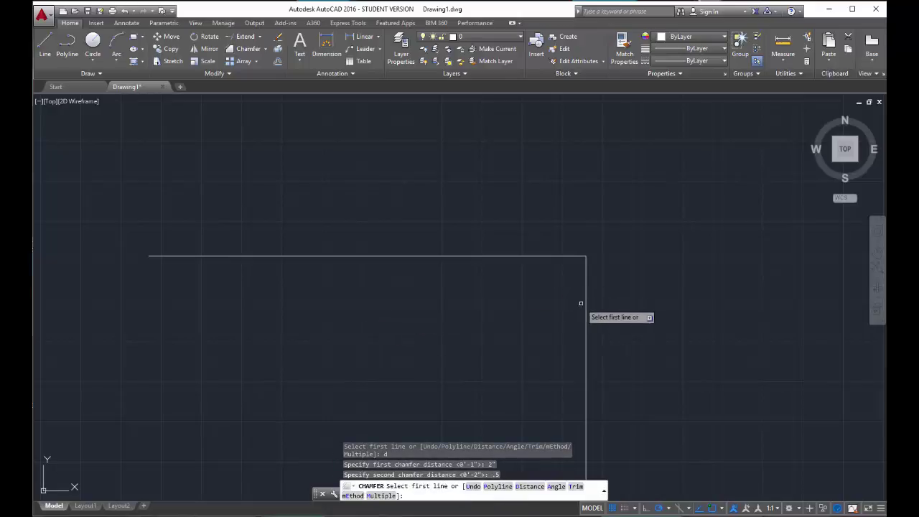
left_click(586, 307)
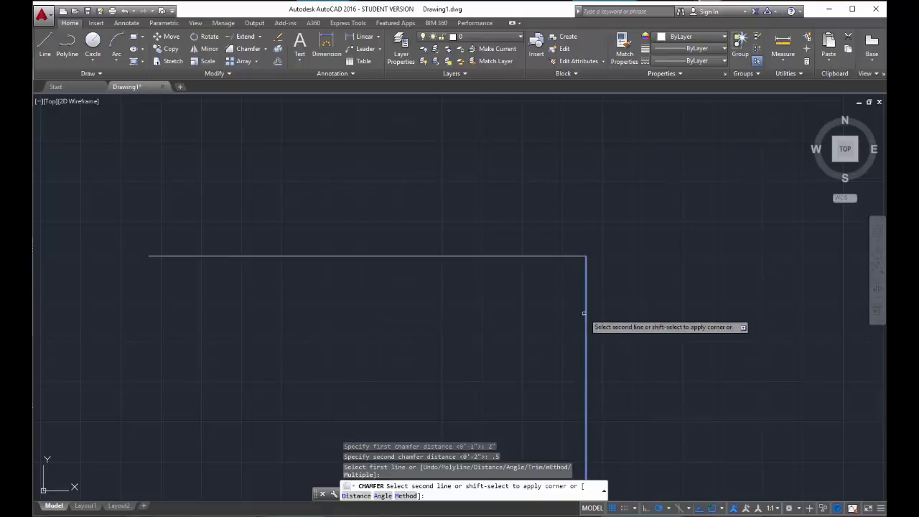
left_click(479, 255)
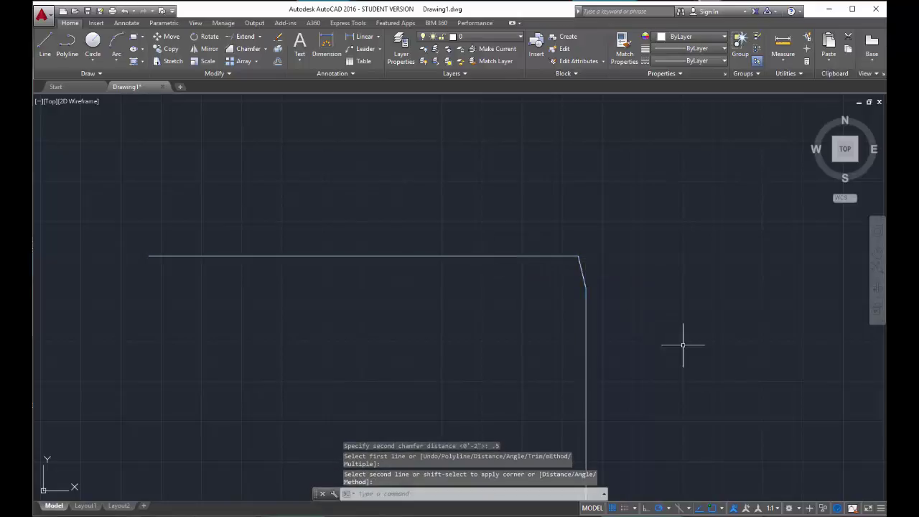
Redraw the cut-off corner with lines from the chamfer's lower end up to the original corner and across to its upper end
left_click(45, 45)
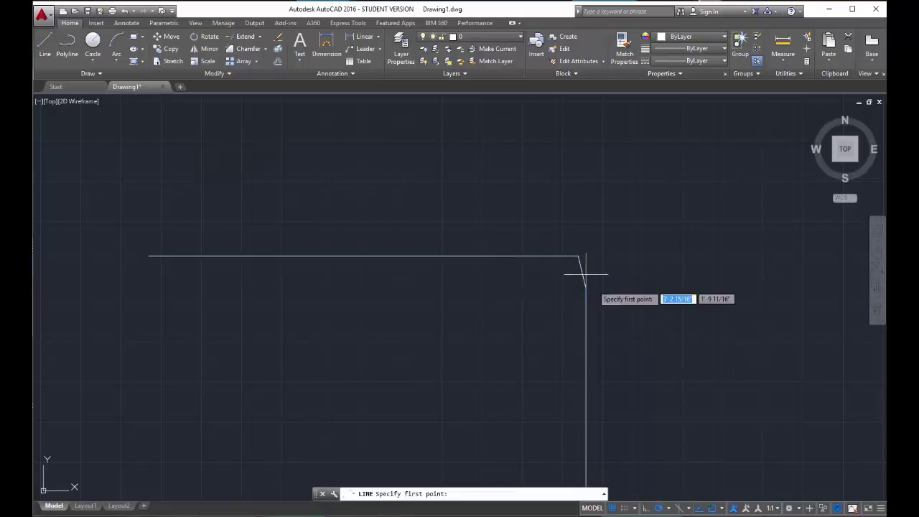
scroll(591, 264, "up", 3)
scroll(591, 265, "up", 1)
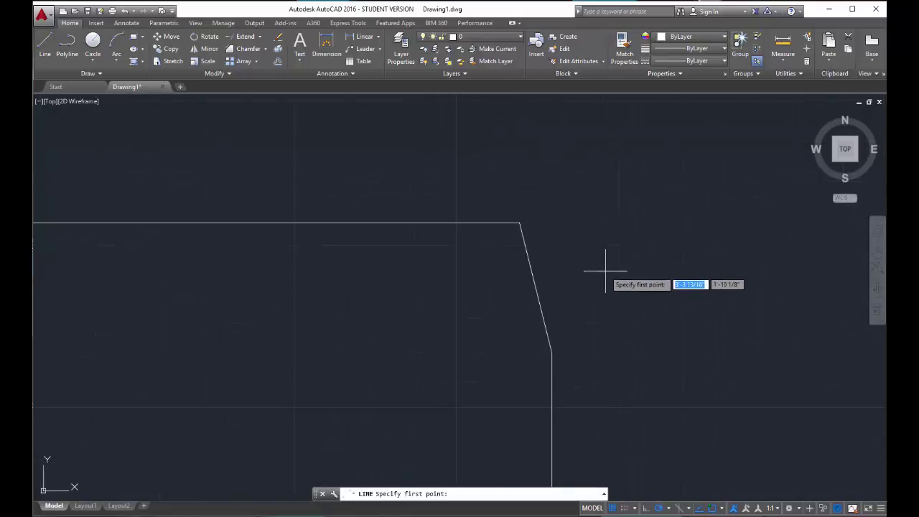
left_click(552, 352)
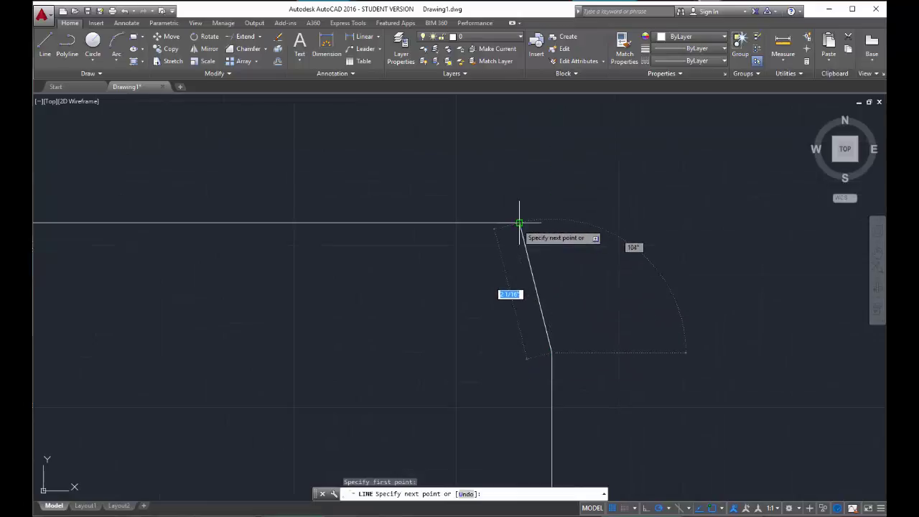
left_click(552, 223)
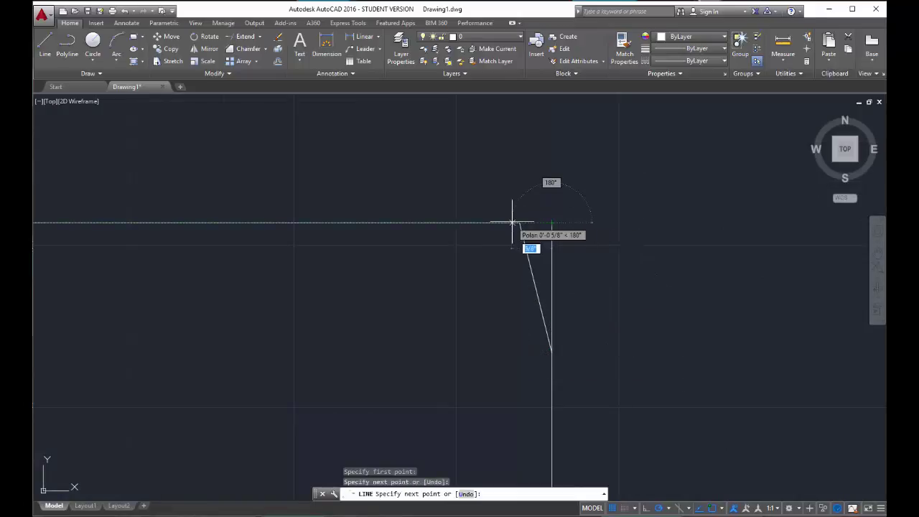
left_click(520, 222)
key("Escape")
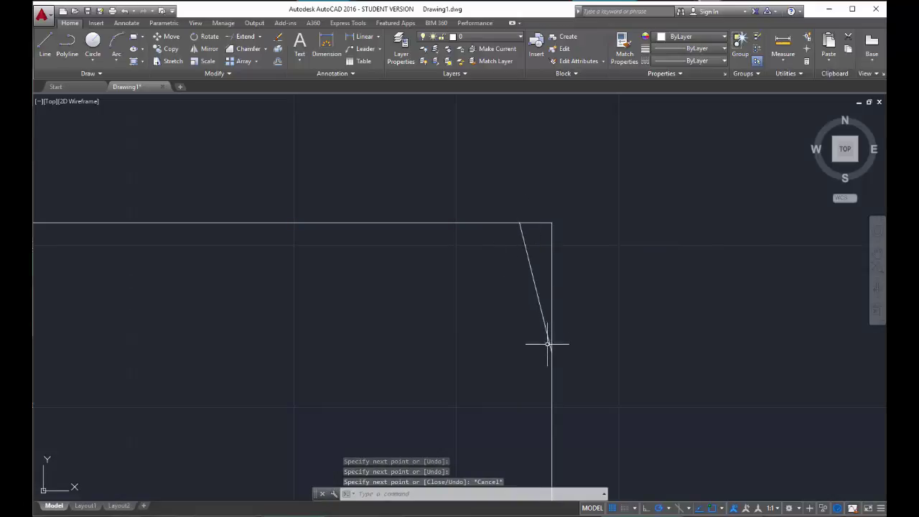
Measure the distance from the original corner across to the chamfer's upper end
left_click(783, 44)
left_click(552, 222)
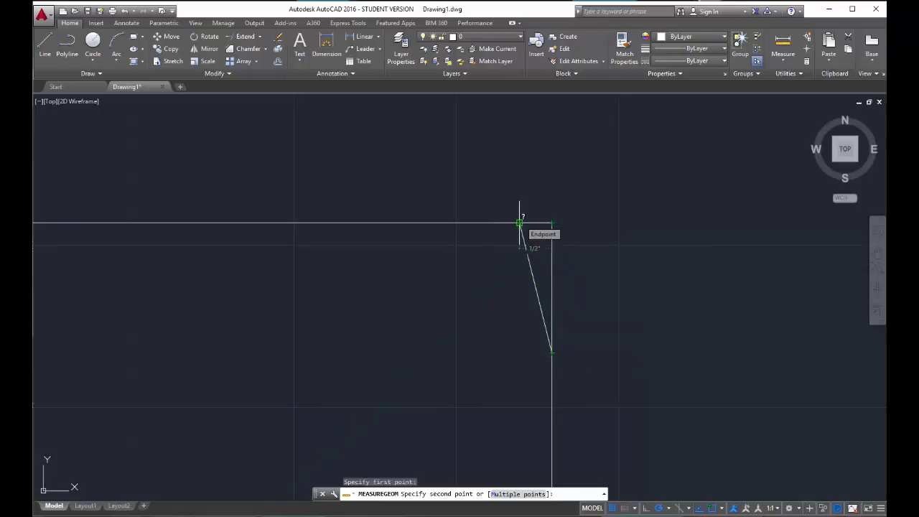
key("Escape")
Erase the two short lines redrawn at the corner, keeping the sloped chamfer line
scroll(603, 315, "down", 1)
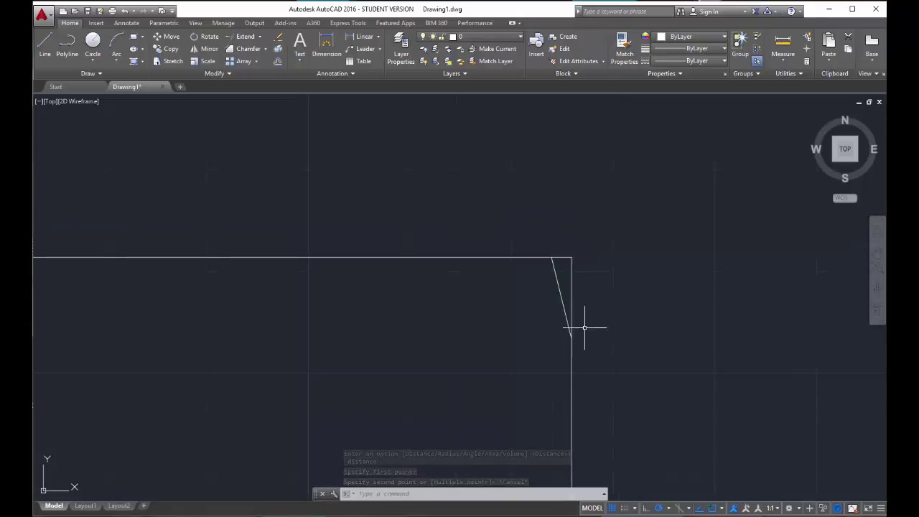
scroll(580, 396, "down", 1)
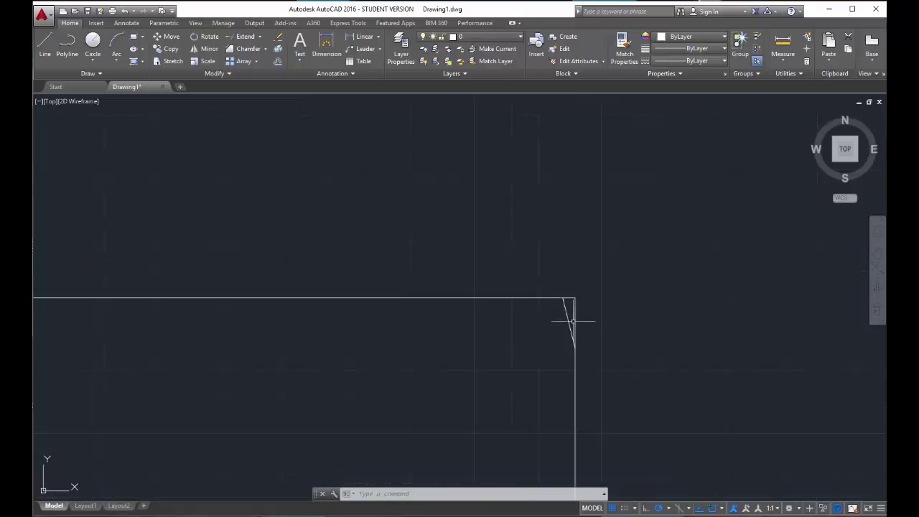
scroll(562, 349, "down", 1)
middle_click_drag(516, 363, 513, 297)
scroll(570, 263, "up", 1)
left_click(560, 273)
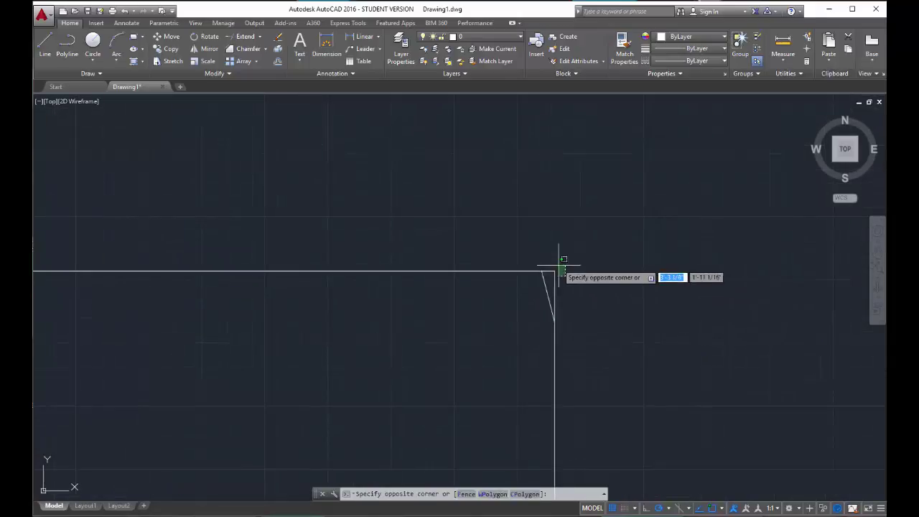
left_click(553, 260)
key("Delete")
Erase the sloped chamfer line, leaving a gap between the horizontal and vertical lines
scroll(550, 276, "down", 1)
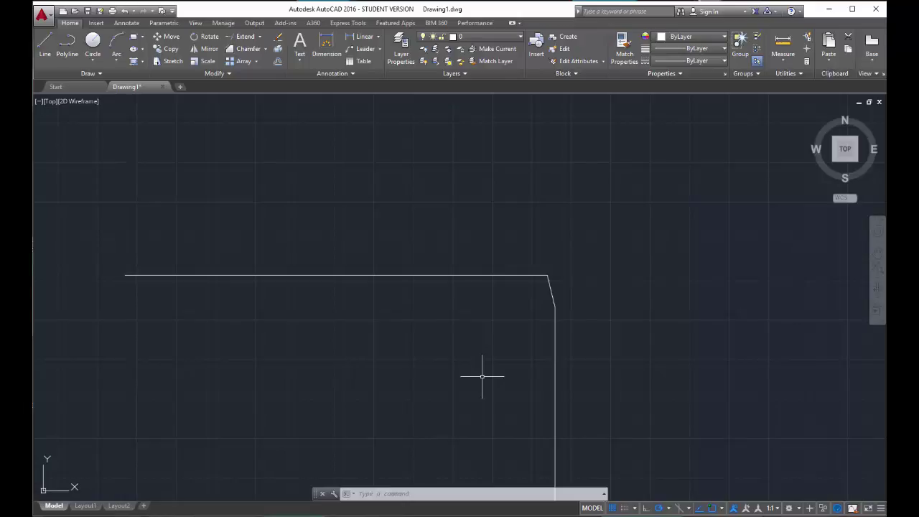
left_click(573, 281)
left_click(544, 288)
key("Delete")
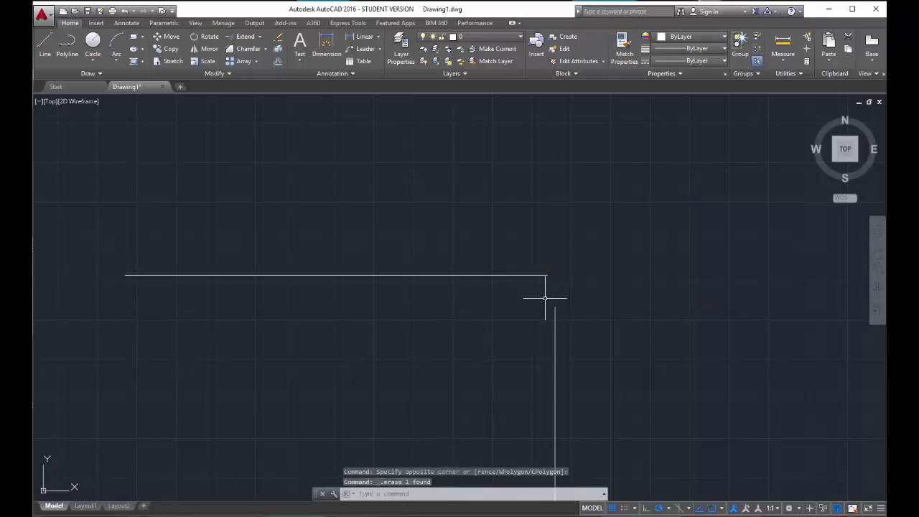
Fillet the horizontal and vertical lines with a radius of 0 to close them into a sharp corner
middle_click_drag(593, 361, 507, 294)
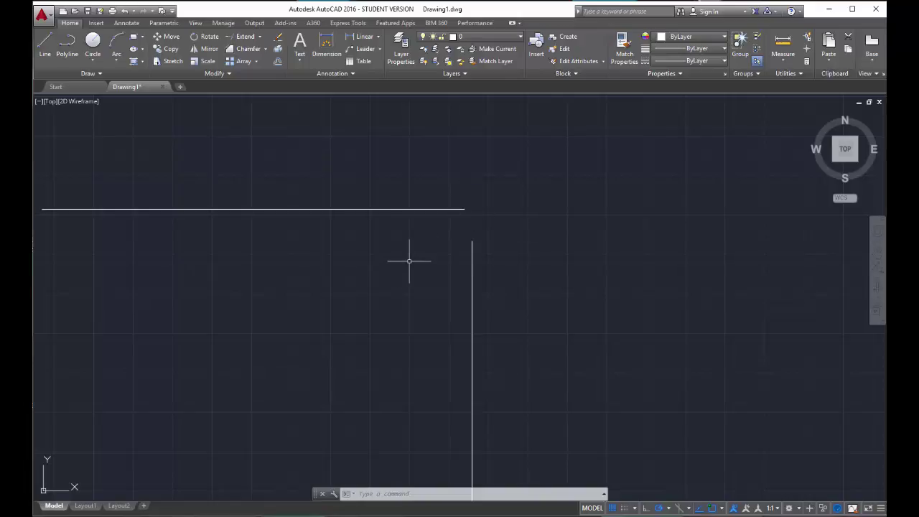
left_click(265, 48)
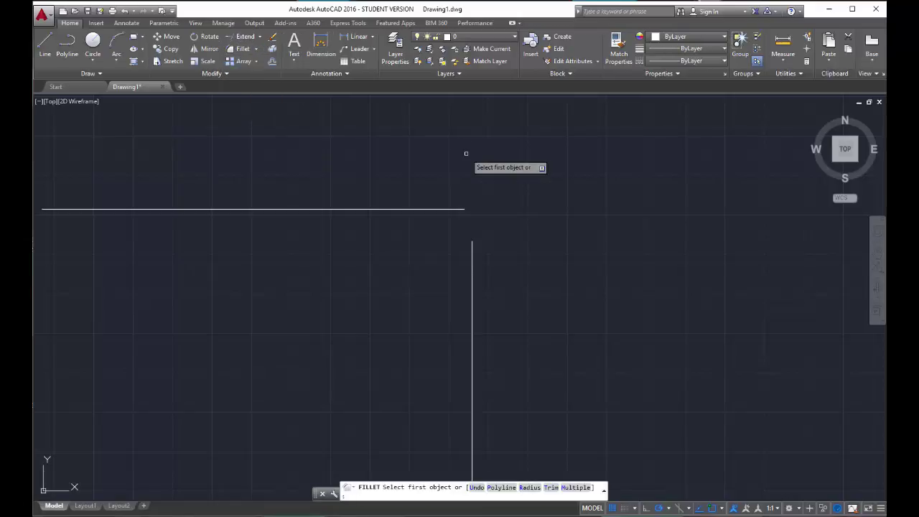
type("r")
key("Return")
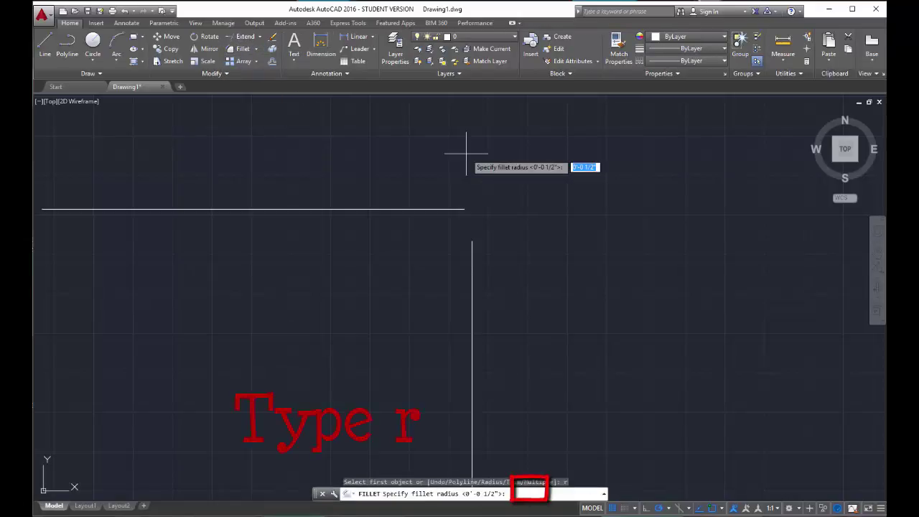
type("0")
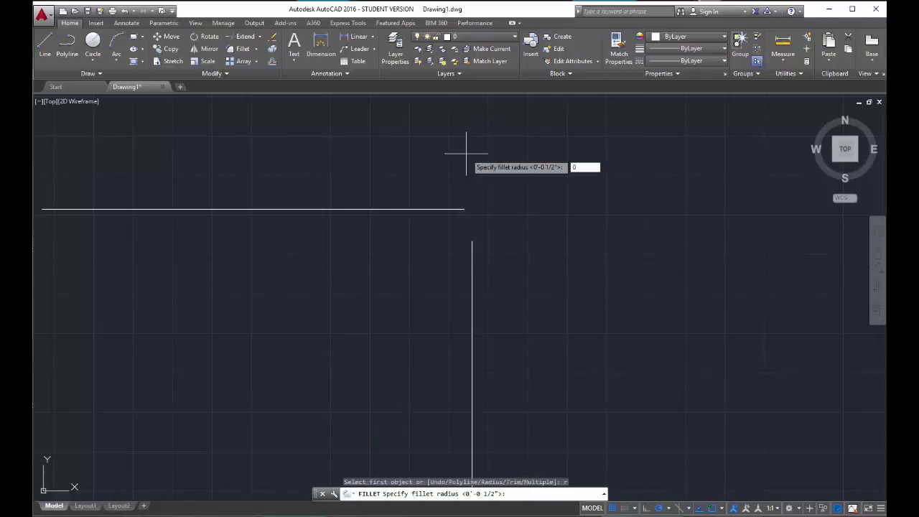
key("Return")
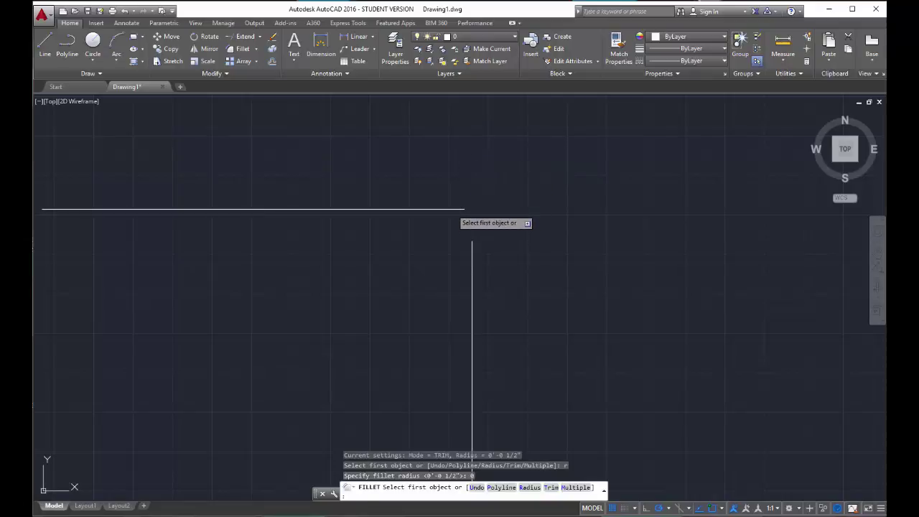
left_click(453, 210)
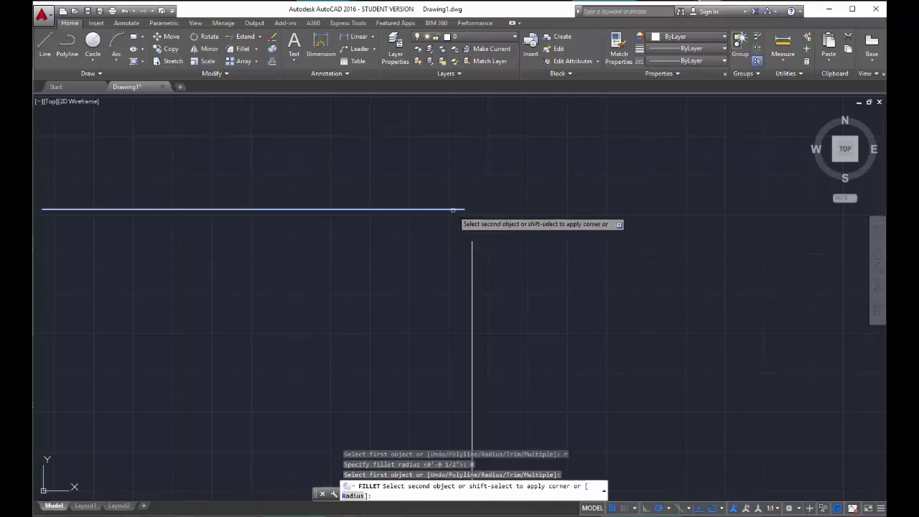
left_click(472, 246)
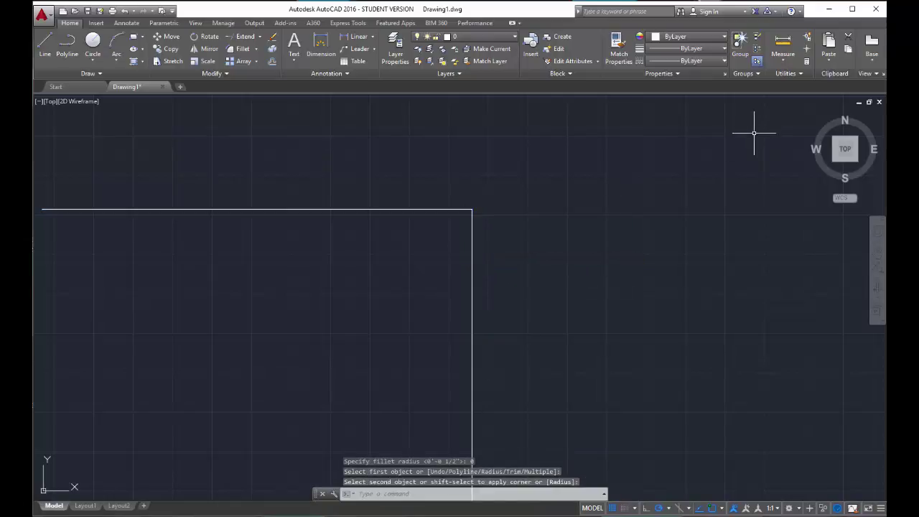
Draw two separate slanted lines to the right of the corner, leaning toward each other with a gap between their upper ends
type("l")
key("Return")
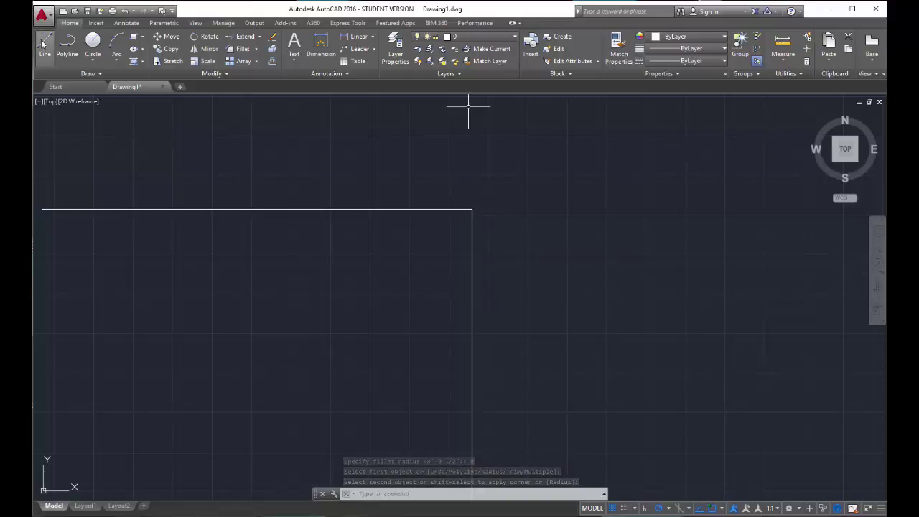
left_click(504, 334)
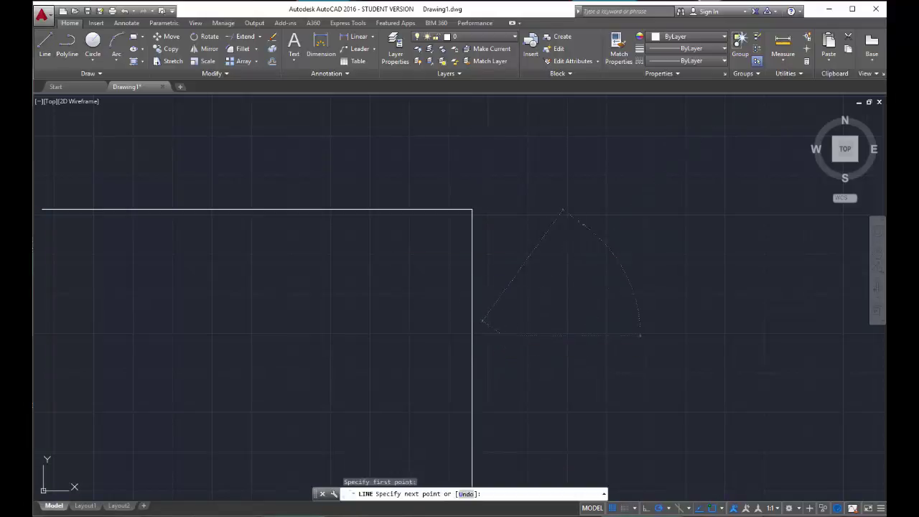
left_click(584, 226)
key("Return")
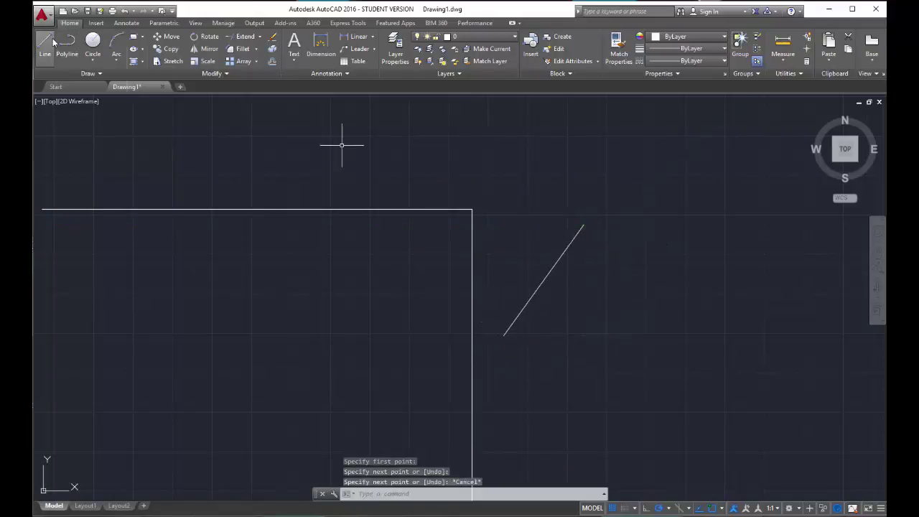
key("Return")
left_click(718, 391)
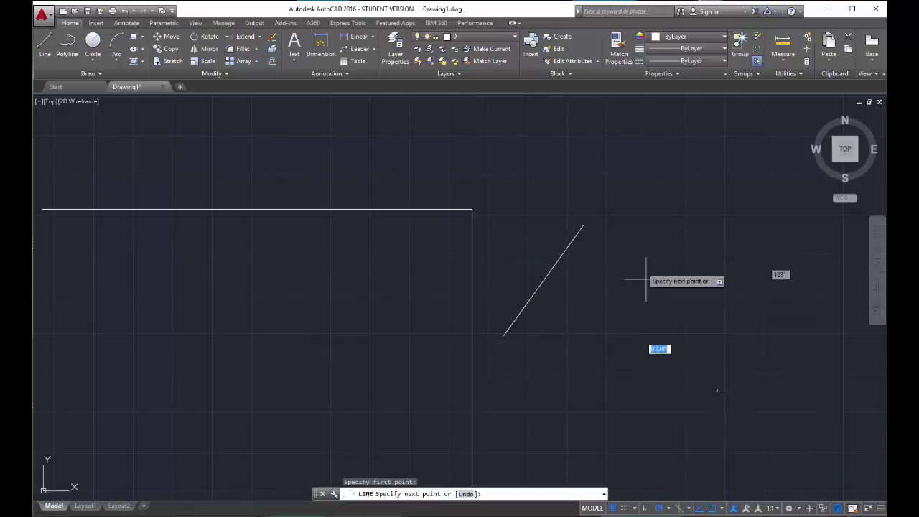
left_click(635, 228)
key("Return")
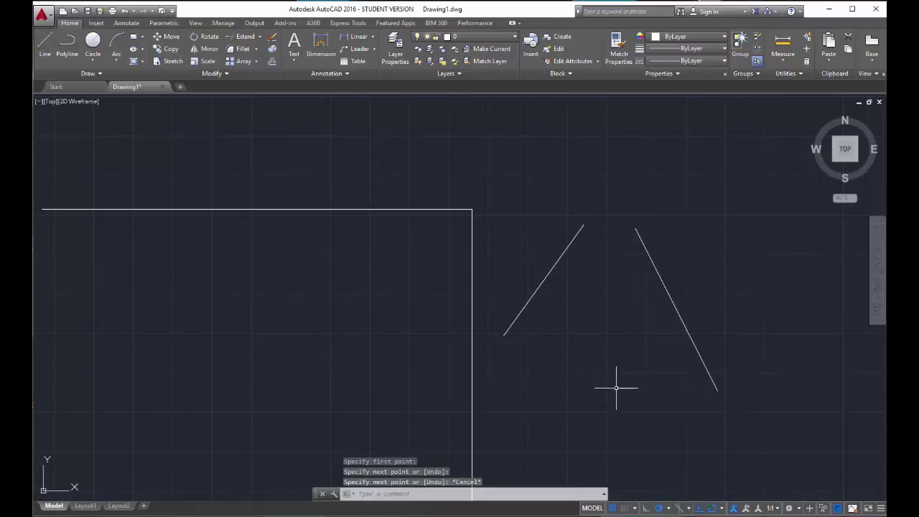
Fillet the two slanted lines at their upper ends so they meet in a sharp peak
left_click(243, 49)
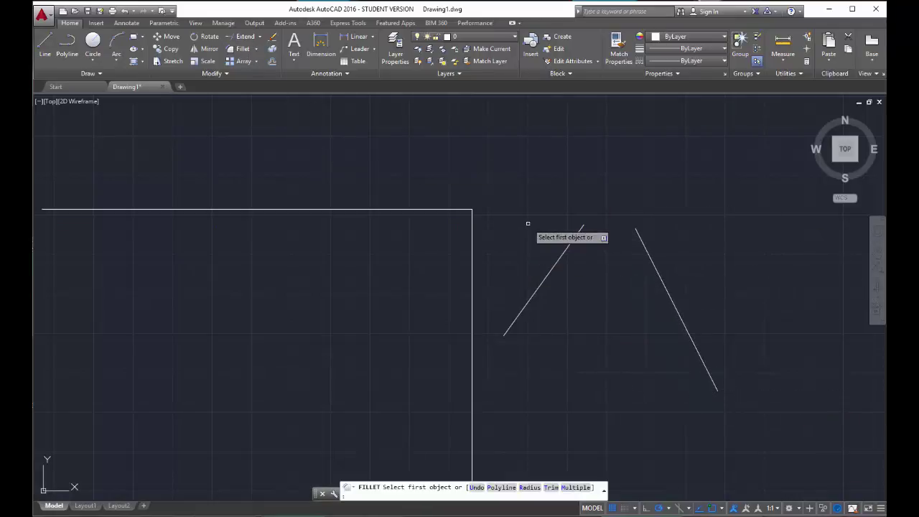
left_click(571, 241)
left_click(638, 234)
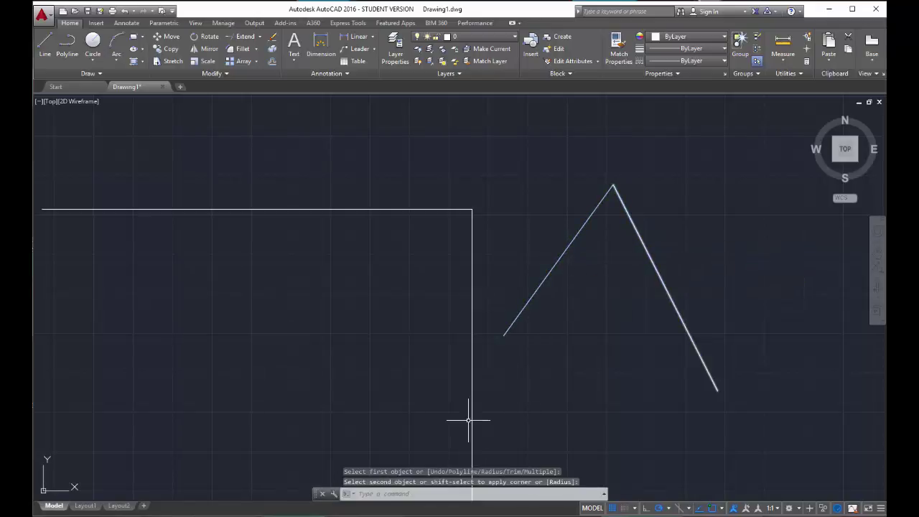